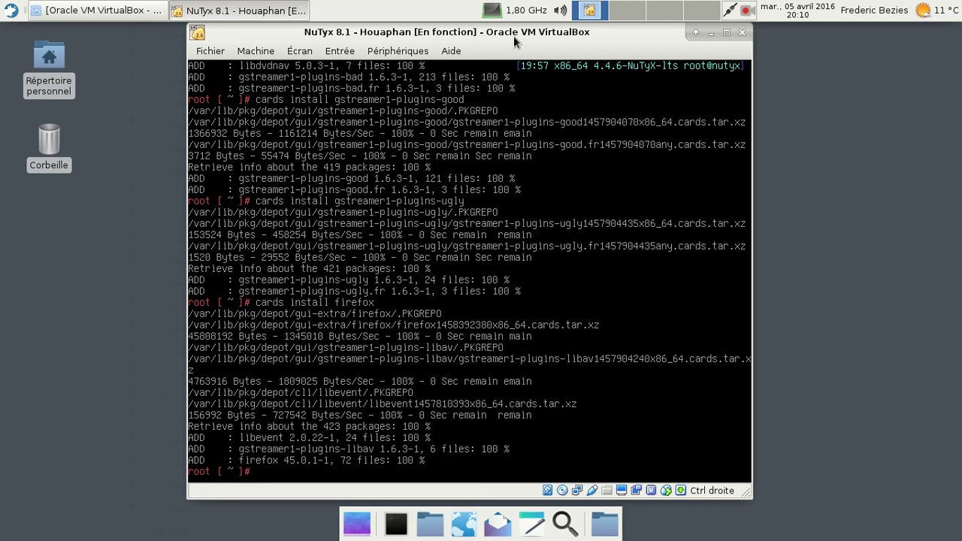
Add a user account via nu with login name, full-name description and password, then run cards install lxdm.
type("nu")
key("Return")
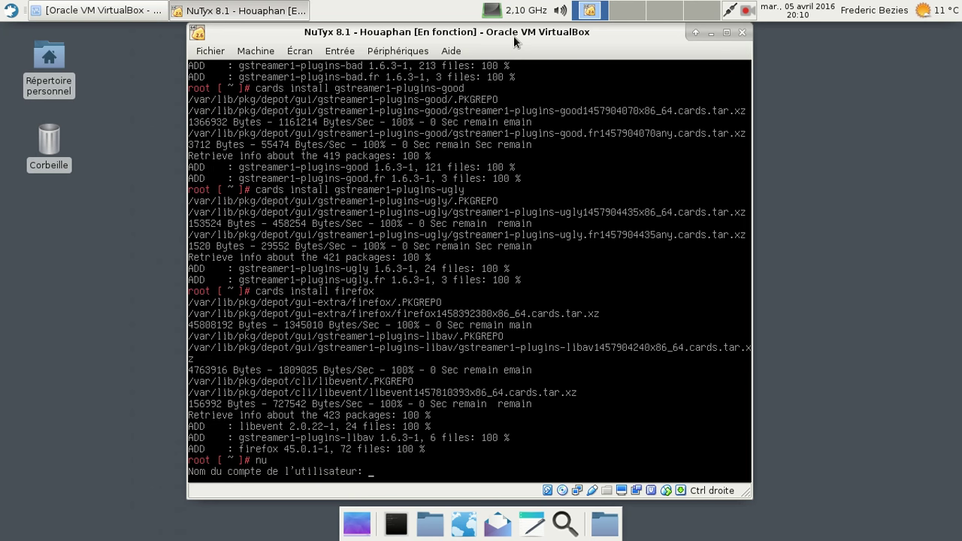
type("fred")
key("Return")
type("Freder")
type("ic Bezies")
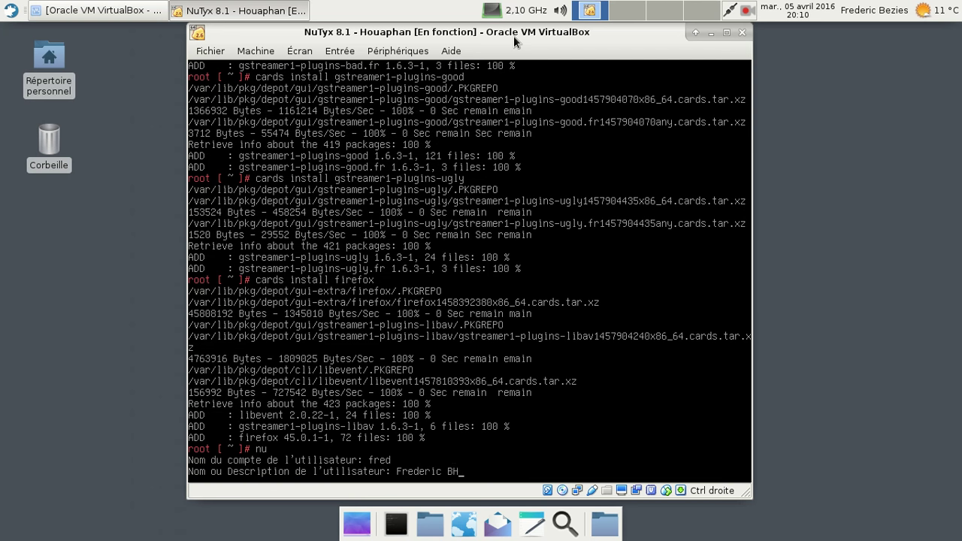
key("Return")
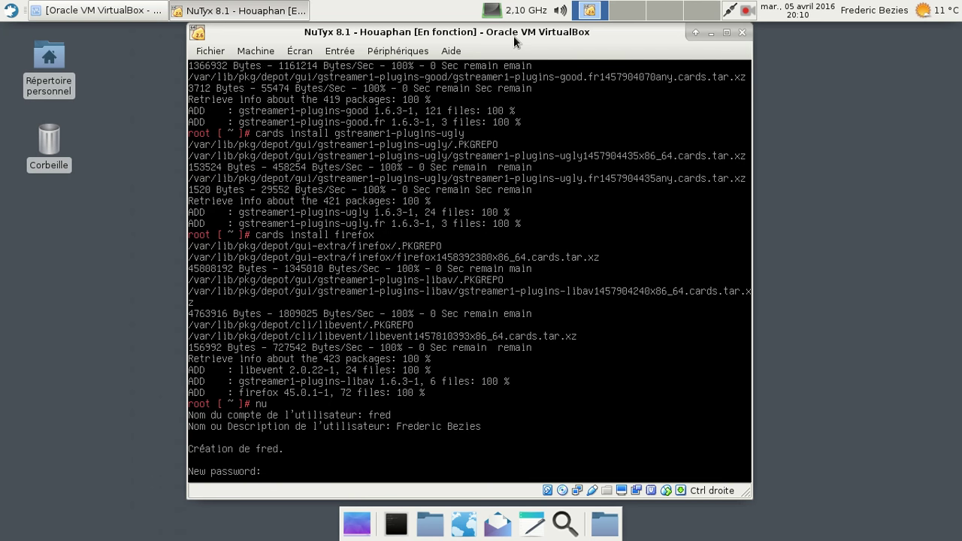
key("Return")
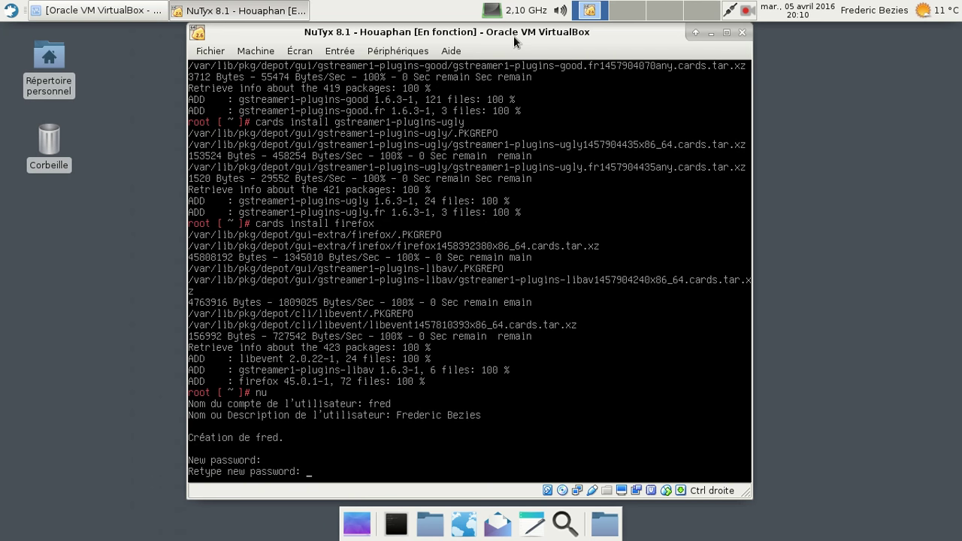
key("Return")
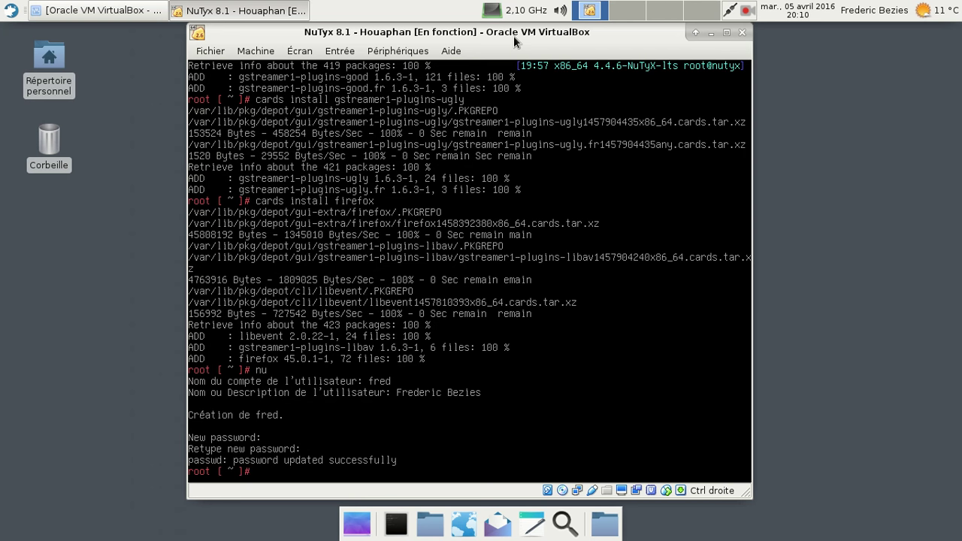
type("cards install lxdm")
key("Return")
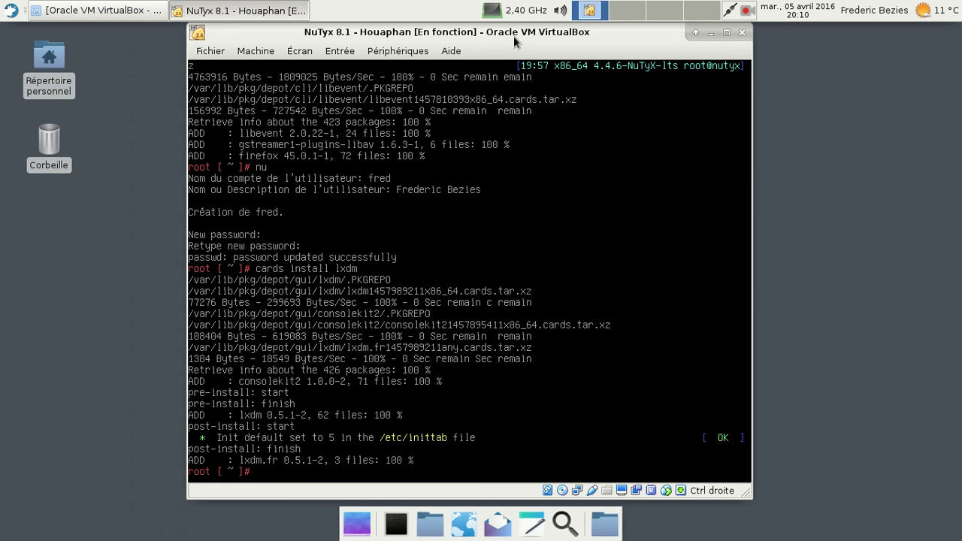
Log out of the root shell and sign in as the new user.
type("sudo reboot")
key("BackSpace")
key("BackSpace")
key("BackSpace")
key("BackSpace")
key("BackSpace")
key("BackSpace")
key("BackSpace")
key("BackSpace")
key("BackSpace")
key("BackSpace")
key("BackSpace")
type("exit")
key("Return")
type("fred")
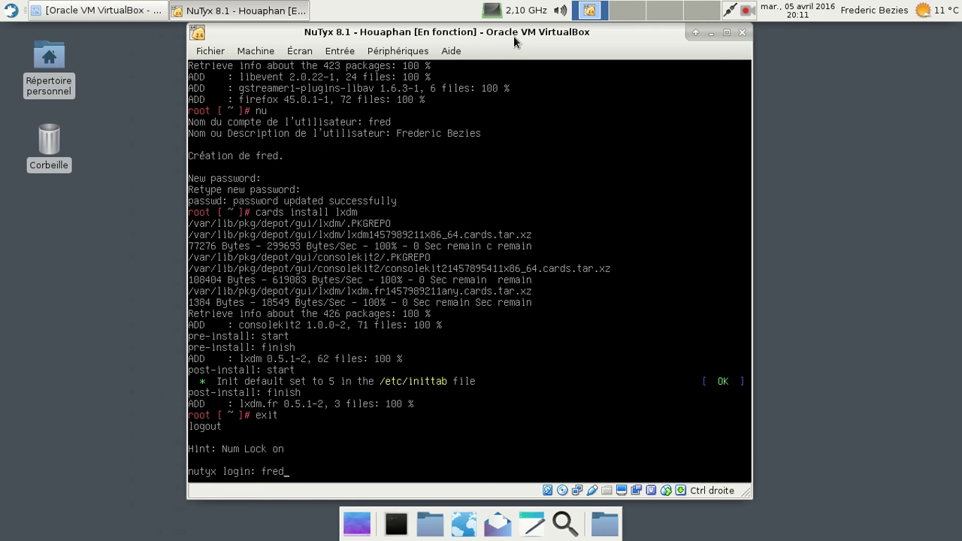
key("Return")
key("Return")
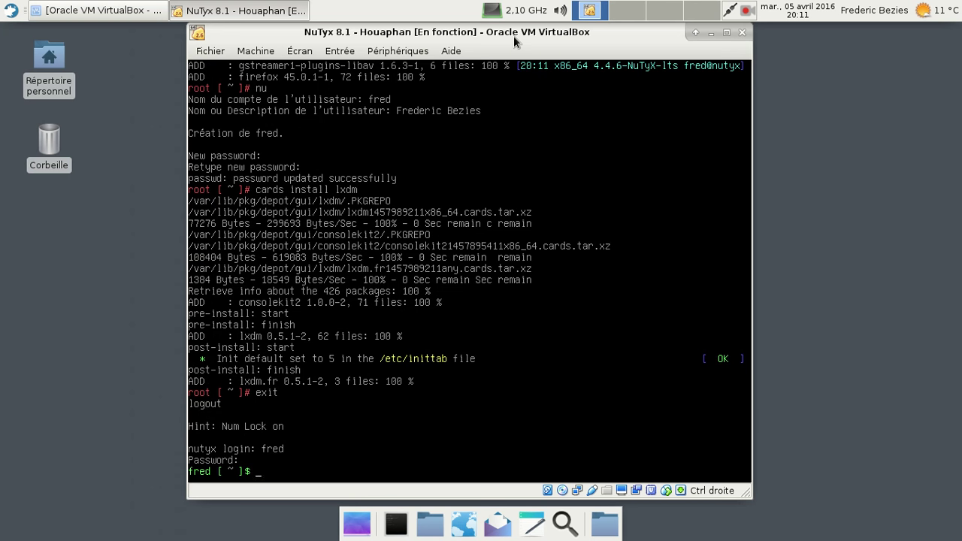
Create the user's standard home folders with xdg-user-dirs-update and list them with ls.
type("xdg-user-dirs-update")
key("Return")
type("ls")
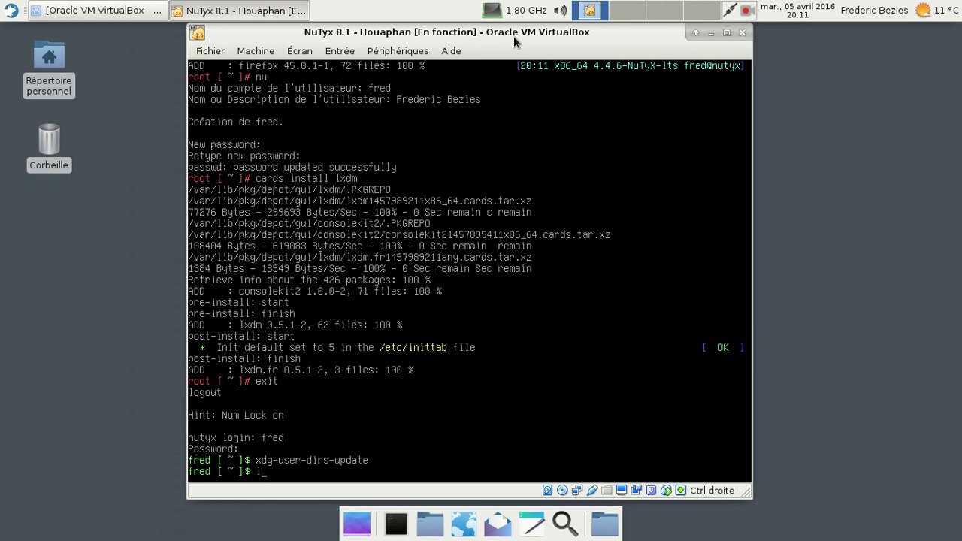
key("Return")
Log out, log back in as root and reboot the guest.
type("exit")
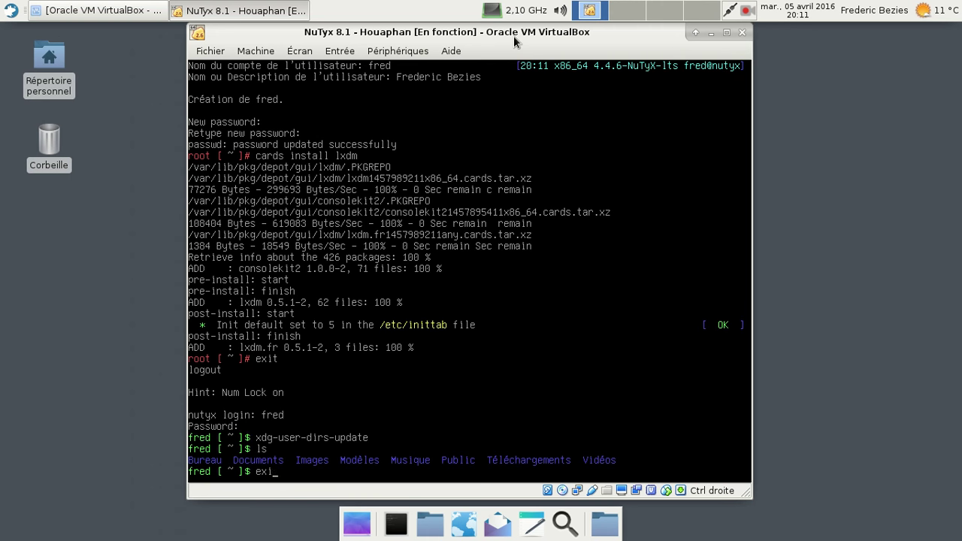
key("Return")
type("root")
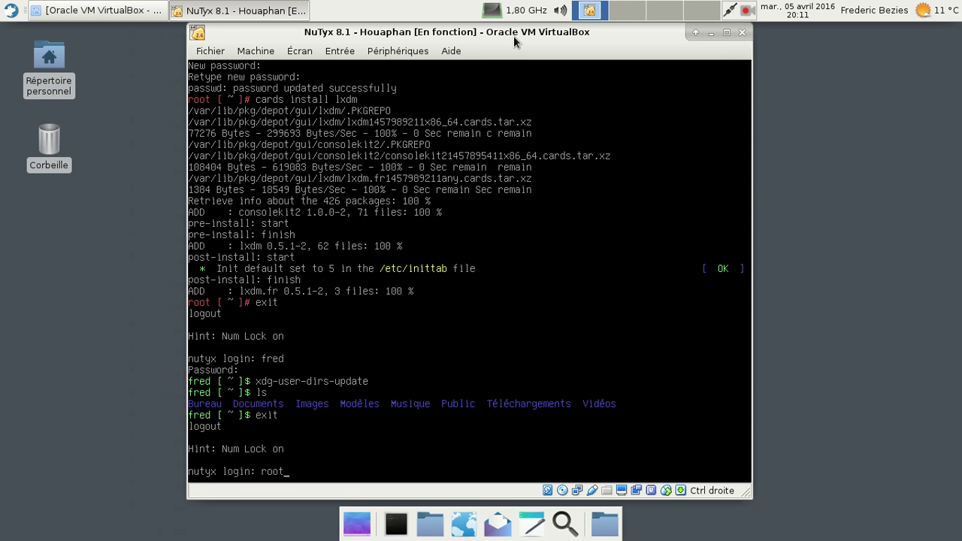
key("Return")
key("Return")
type("reboot")
key("Return")
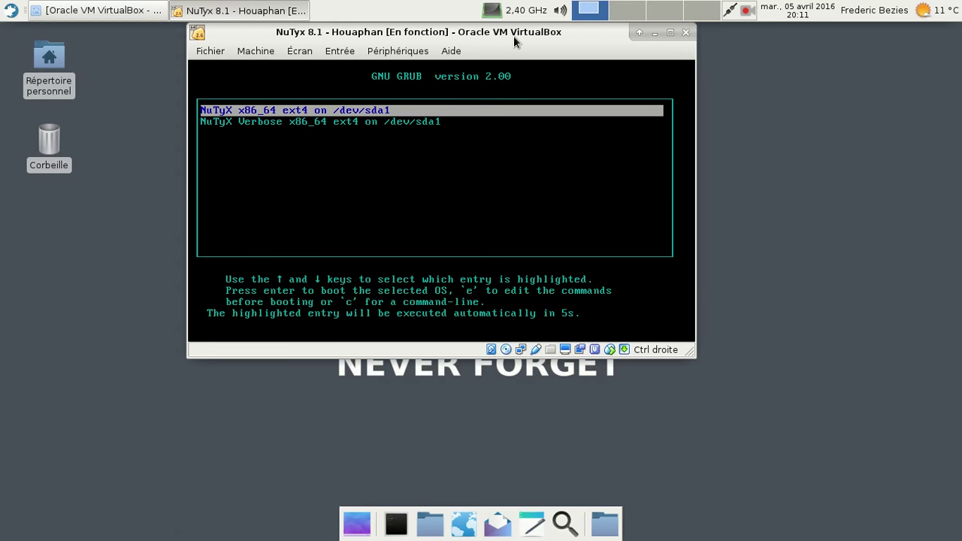
Switch the VM to fullscreen and boot the NuTyX Verbose entry from the GRUB menu.
key("ctrl+f")
key("Down")
key("Return")
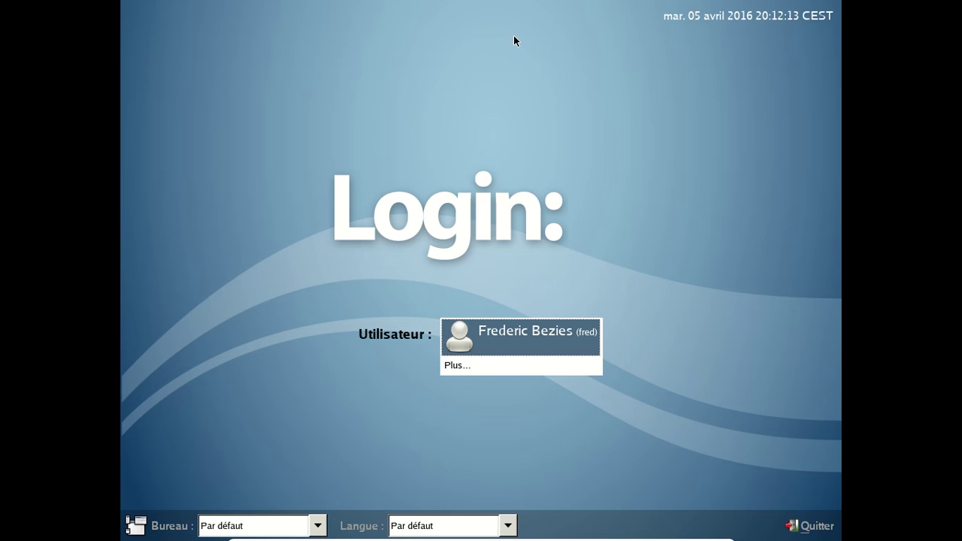
Sign in as the new user with Session Xfce and the fr_FR language.
left_click(308, 519)
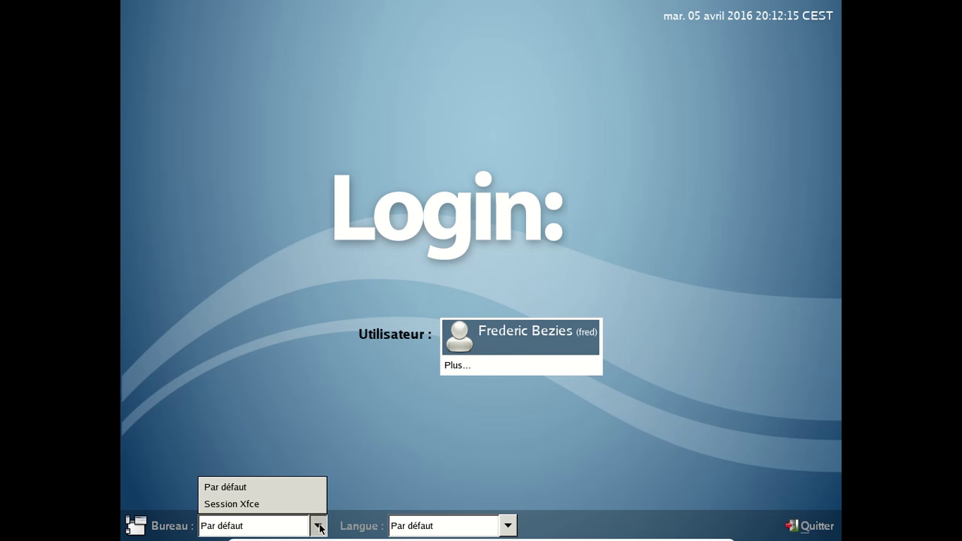
left_click(300, 505)
left_click(509, 523)
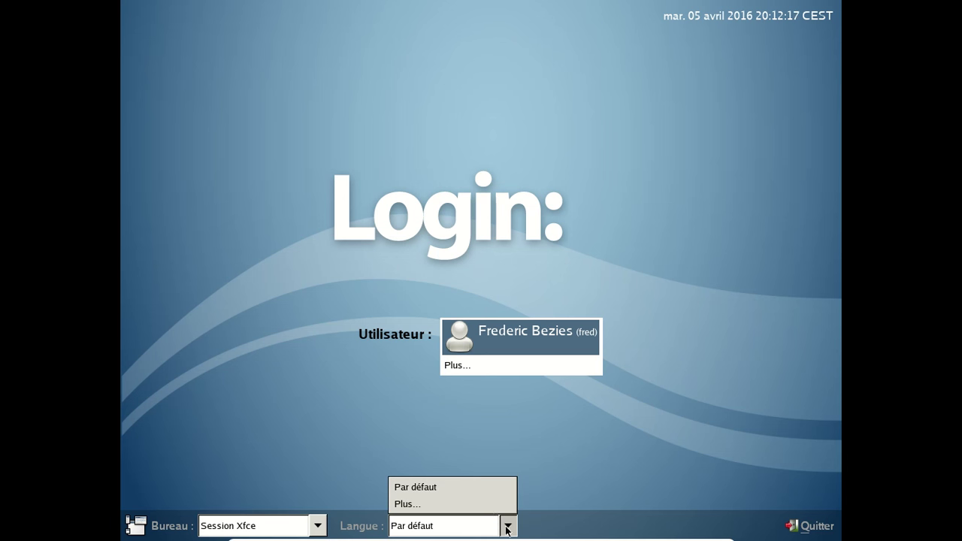
left_click(484, 505)
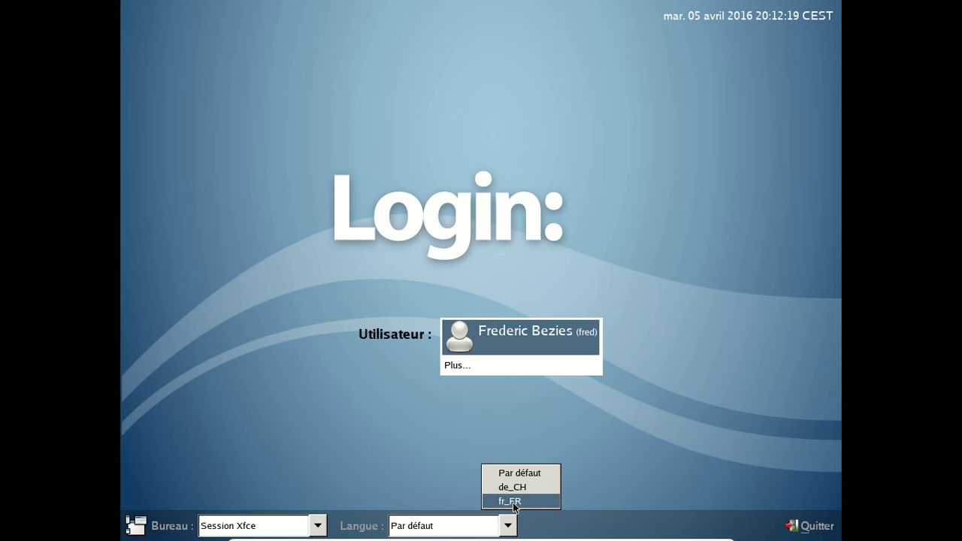
left_click(515, 507)
left_click(496, 342)
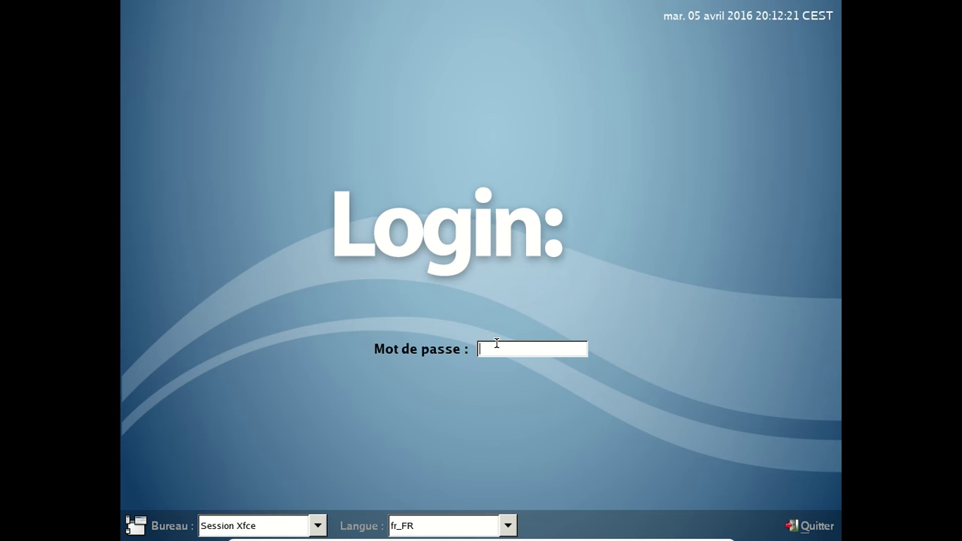
type("******")
key("Return")
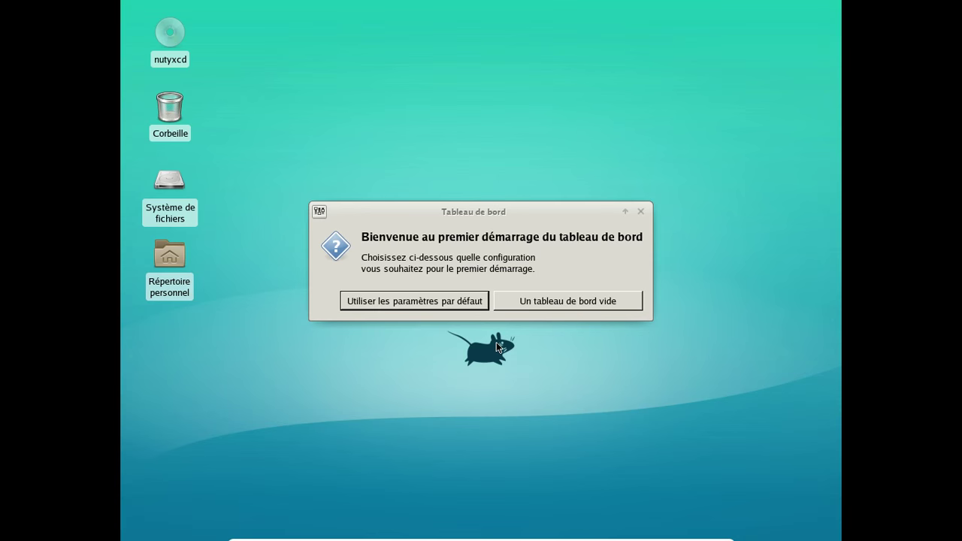
Keep the default panel configuration and glance at the applications menu.
left_click(438, 300)
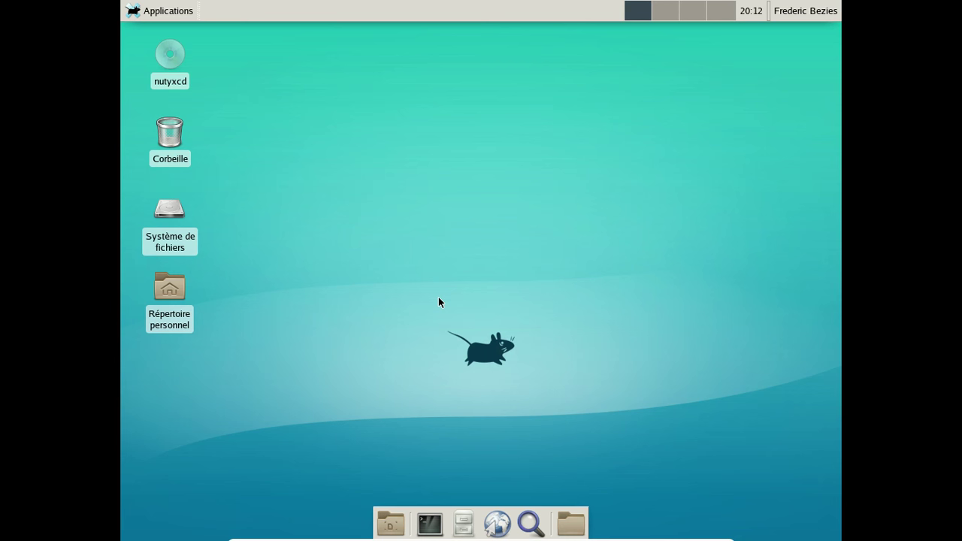
left_click(170, 17)
left_click(172, 14)
Add the Menu Whisker item to the top panel.
right_click(232, 12)
mouse_move(302, 93)
left_click(395, 93)
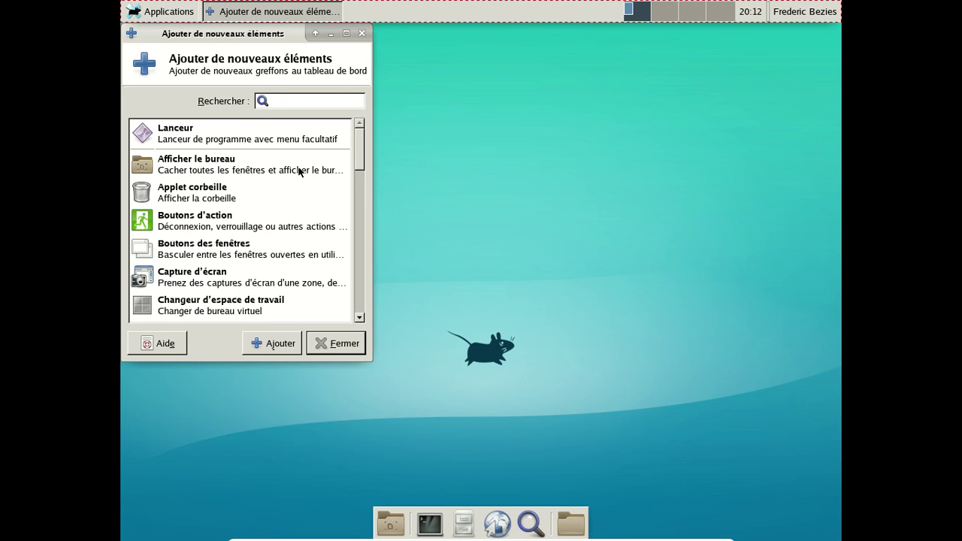
left_click_drag(361, 136, 351, 322)
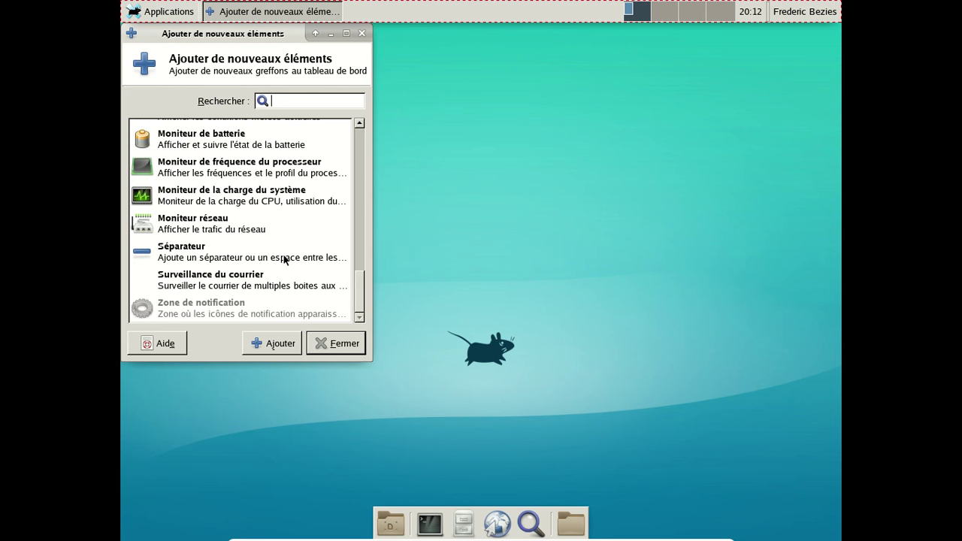
scroll(286, 261, "up", 3)
left_click(231, 178)
left_click(272, 343)
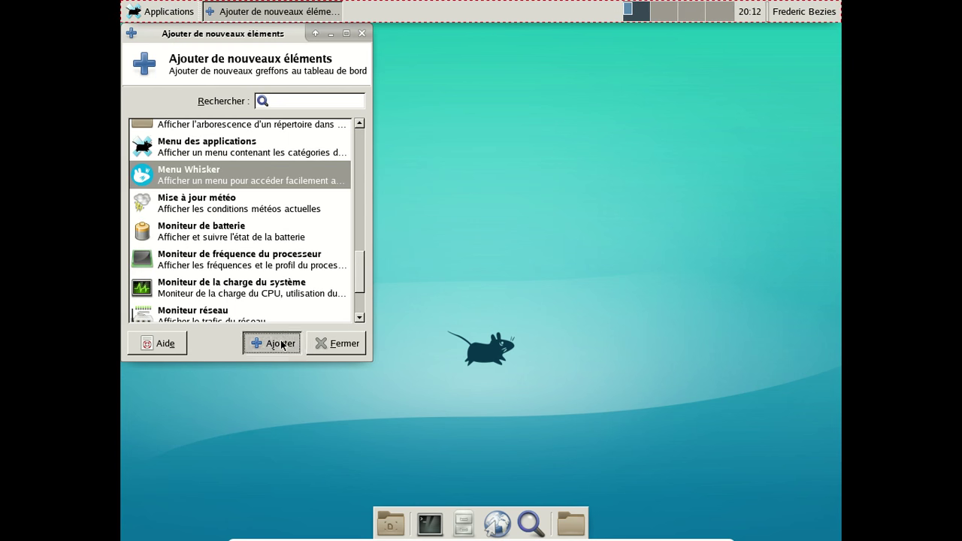
left_click(360, 352)
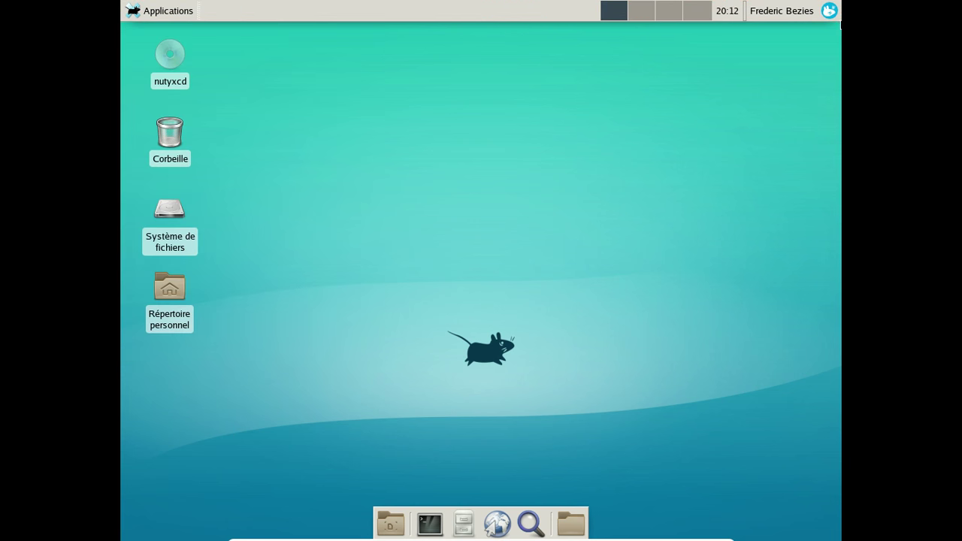
Move the Whisker menu to the panel's left end and remove the old Applications menu.
right_click(829, 10)
left_click(760, 69)
left_click(126, 9)
right_click(156, 9)
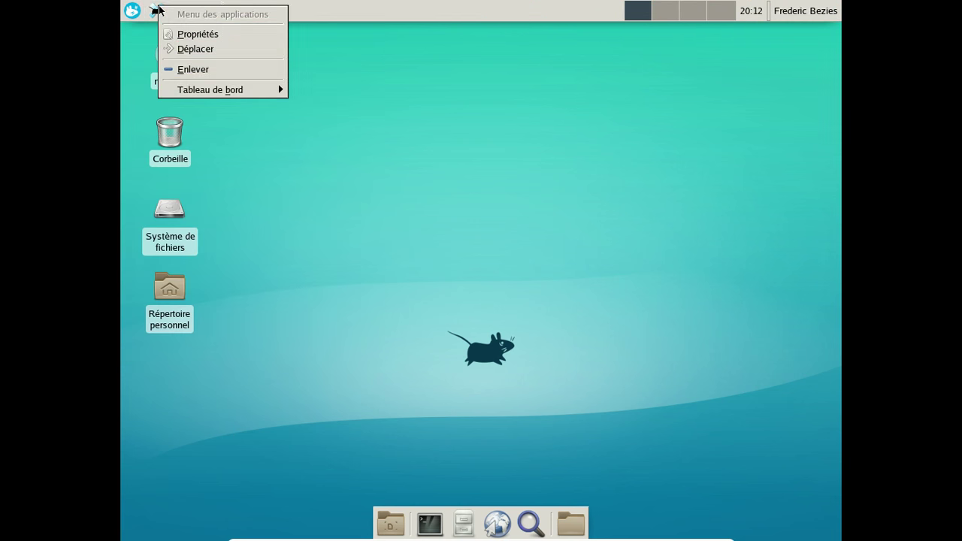
left_click(198, 70)
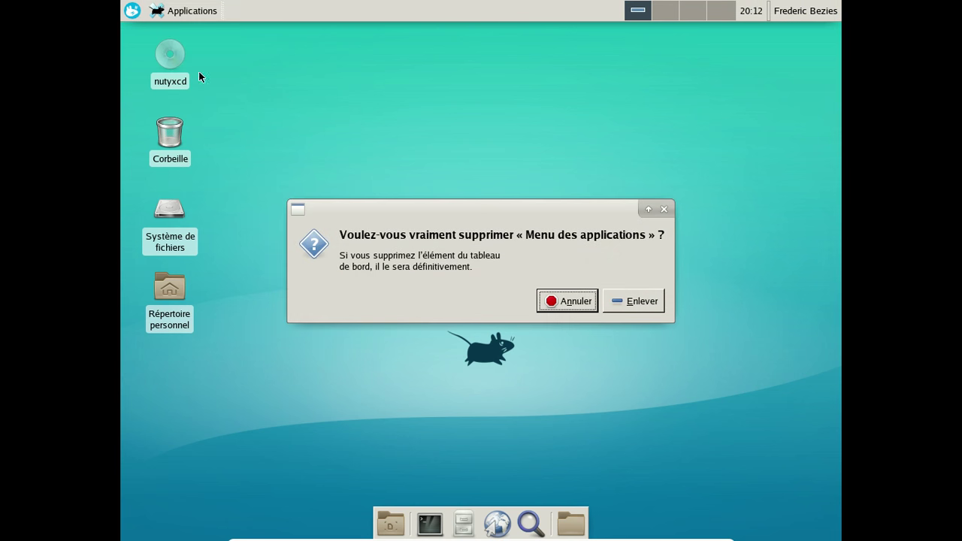
left_click(644, 304)
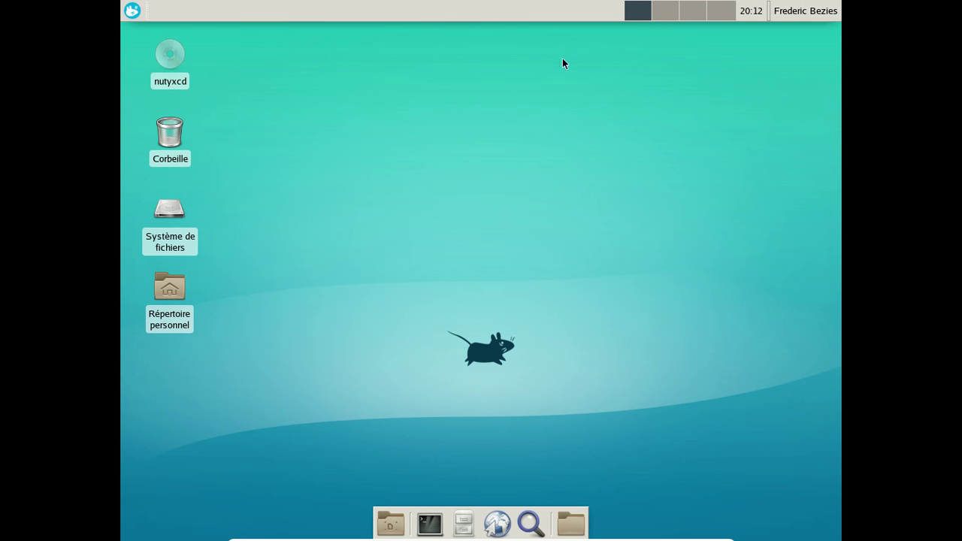
Add the Mélangeur audio and Mise à jour météo plugins to the panel.
right_click(576, 10)
mouse_move(621, 91)
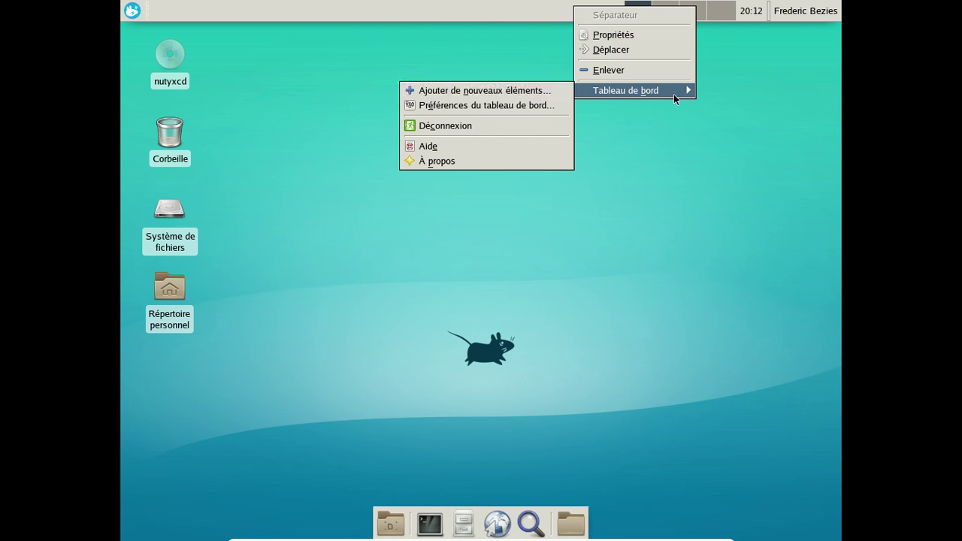
left_click(516, 93)
scroll(262, 197, "down", 8)
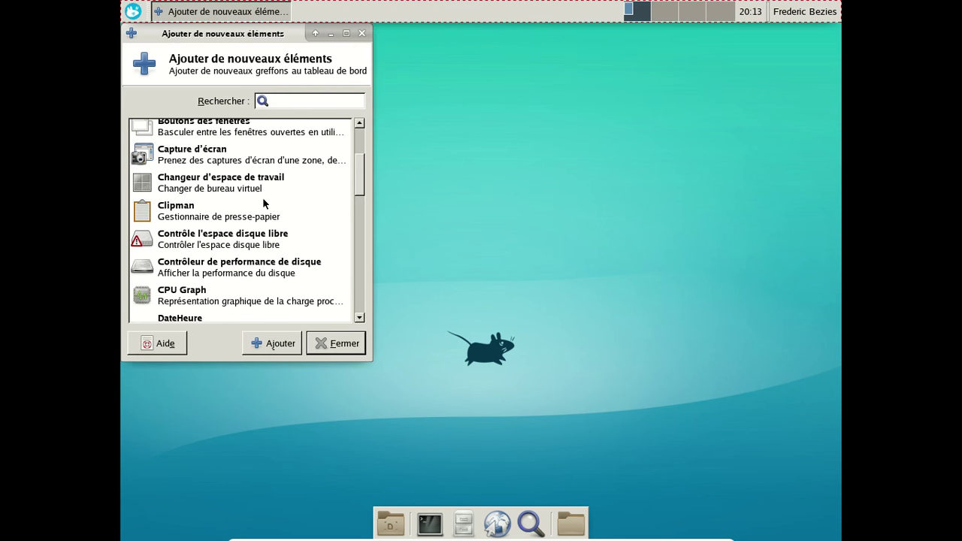
scroll(256, 203, "down", 1)
left_click(222, 188)
left_click(281, 345)
scroll(299, 237, "down", 6)
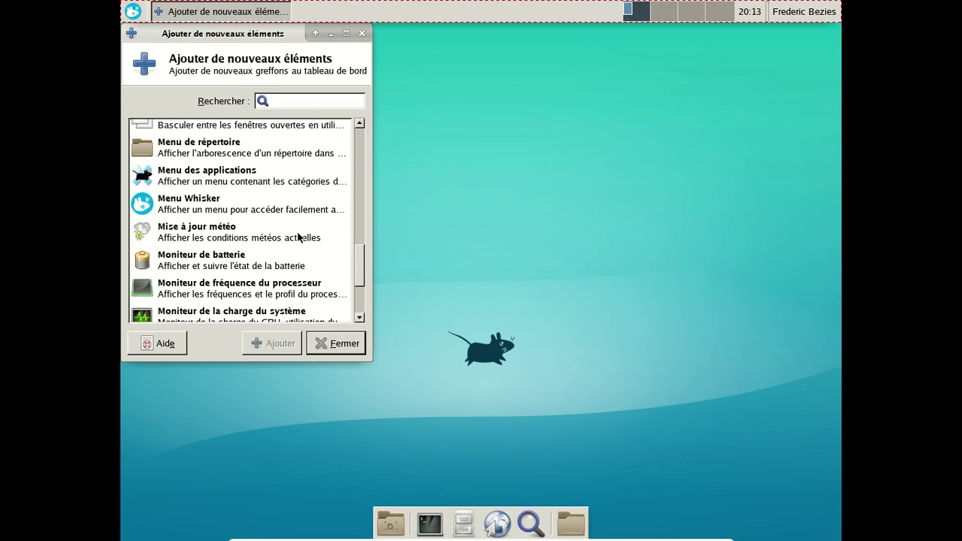
left_click(289, 342)
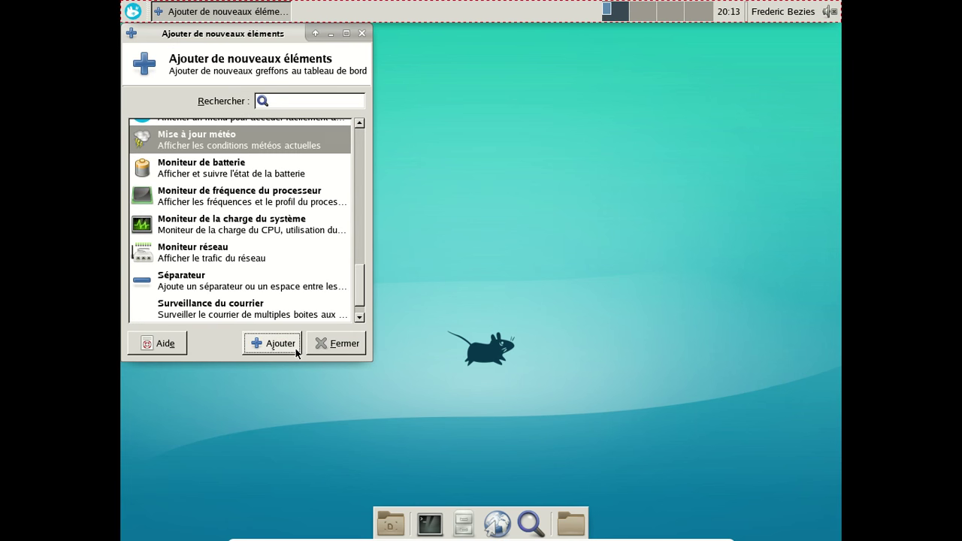
left_click(338, 345)
Check the audio mixer plugin's volume control and properties.
left_click(740, 11)
left_click(739, 12)
right_click(740, 12)
left_click(691, 40)
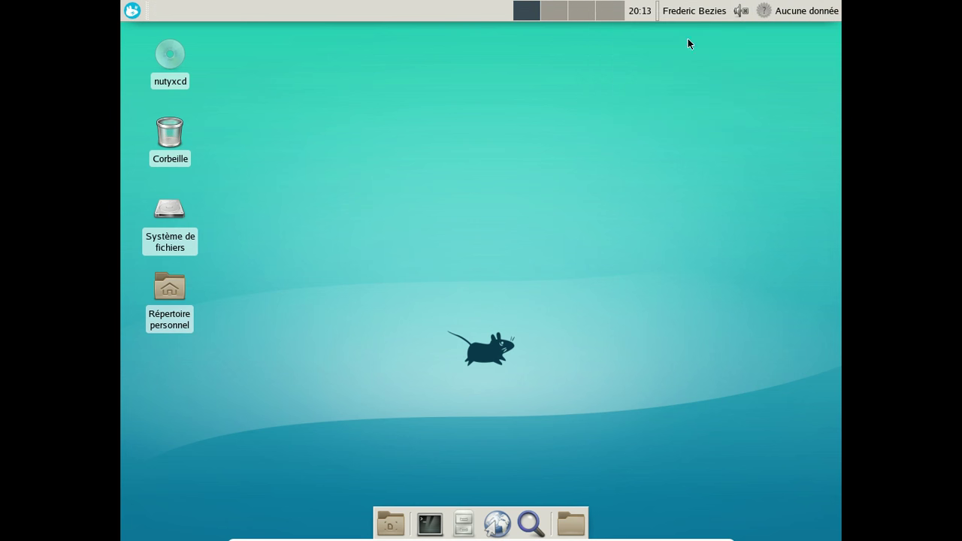
left_click(592, 194)
Launch the full audio mixer, unmute Volume général and close it.
right_click(739, 11)
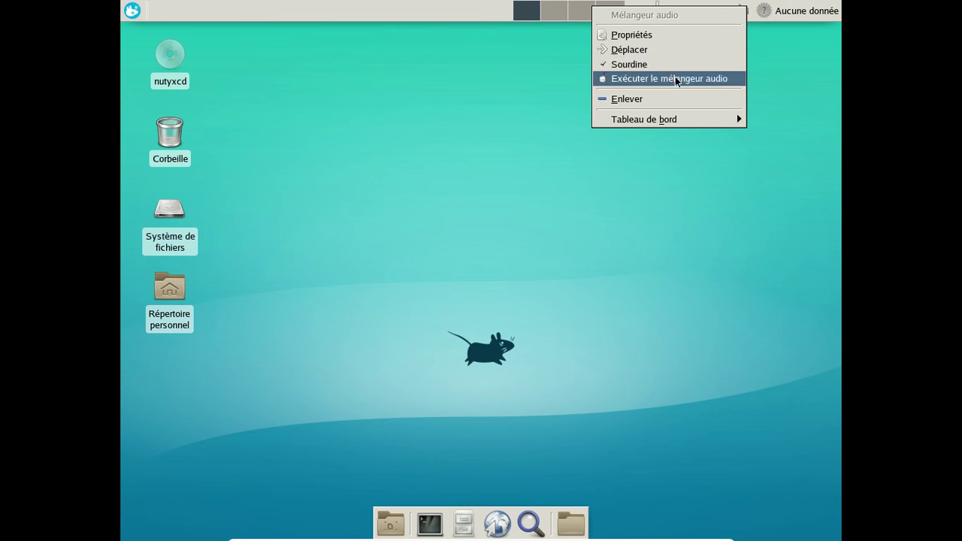
left_click(675, 78)
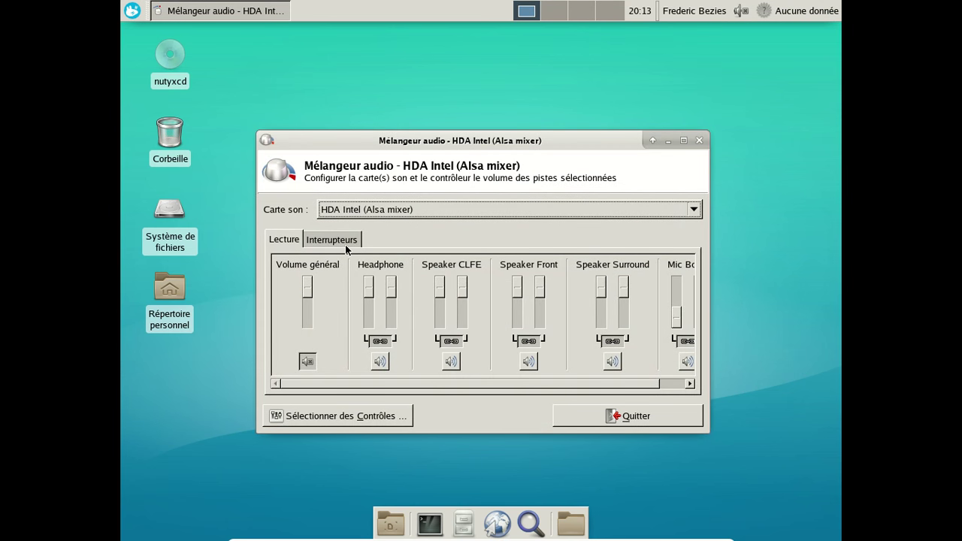
left_click(345, 244)
left_click(289, 241)
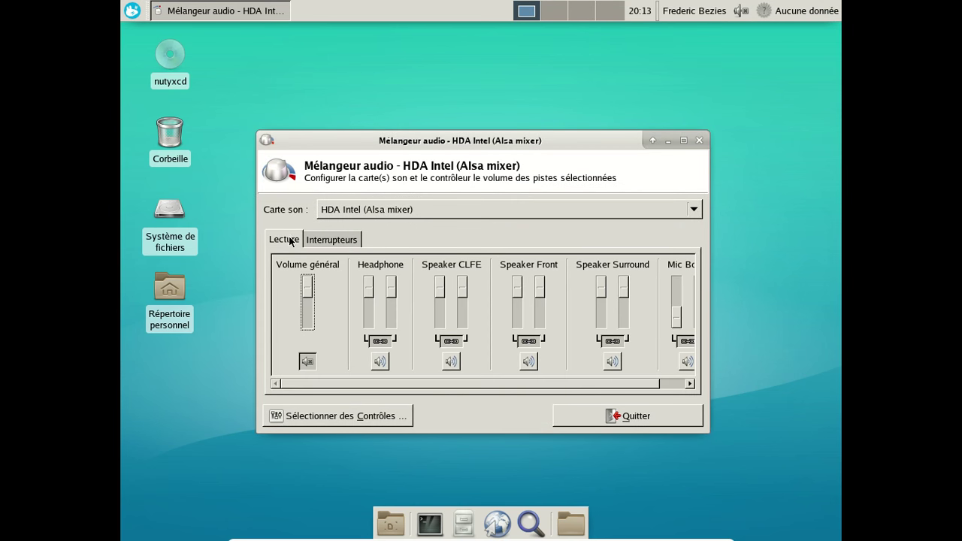
left_click(307, 362)
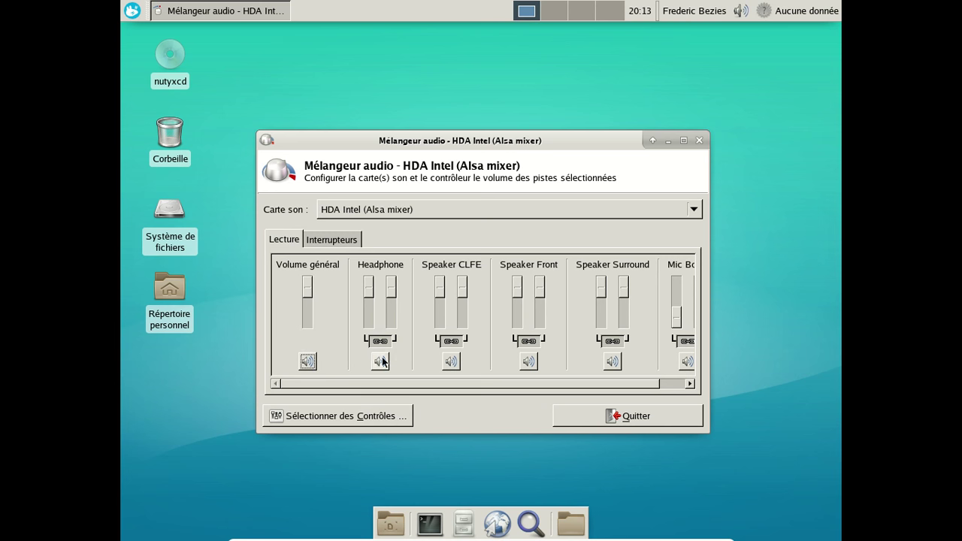
left_click(700, 141)
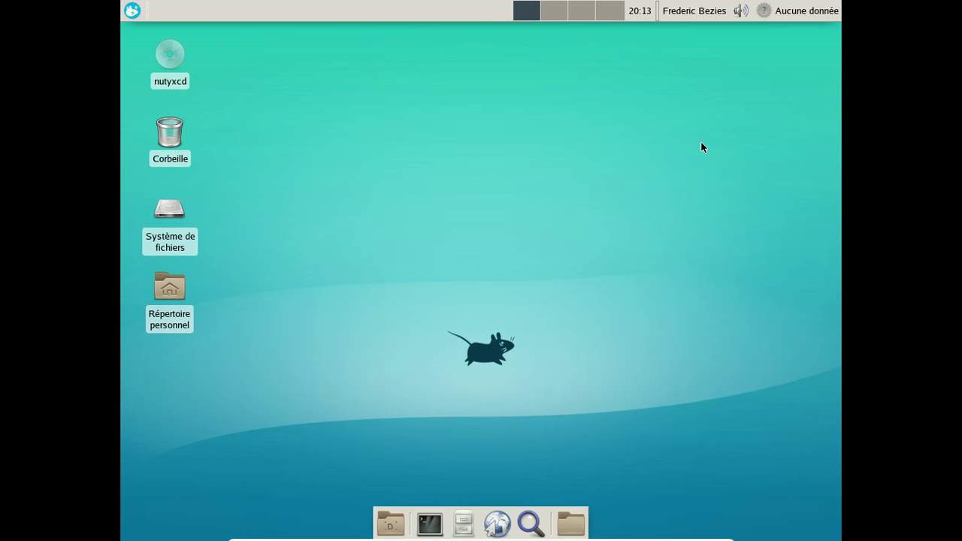
right_click(783, 14)
Remove the wind direction and wind speed labels from the weather plugin's scrolling display.
left_click(747, 38)
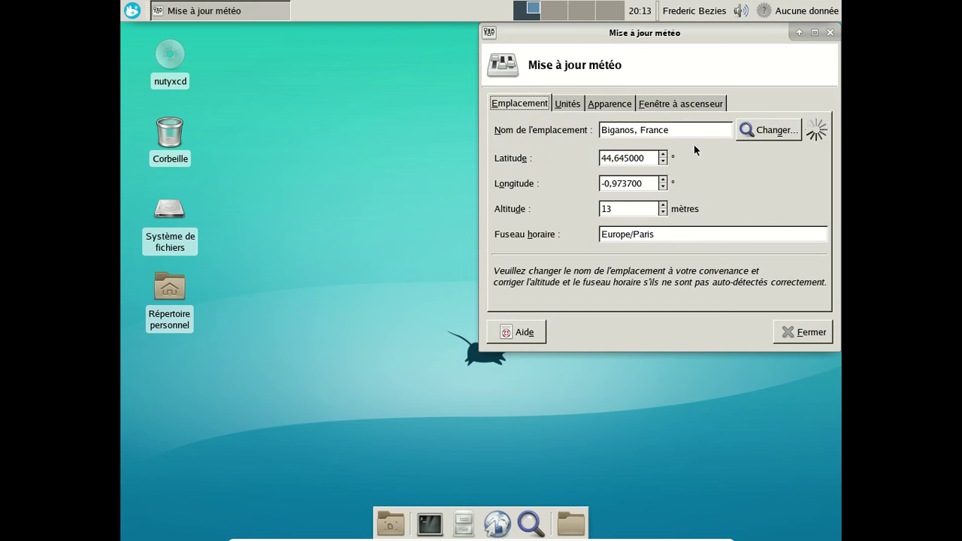
left_click(673, 103)
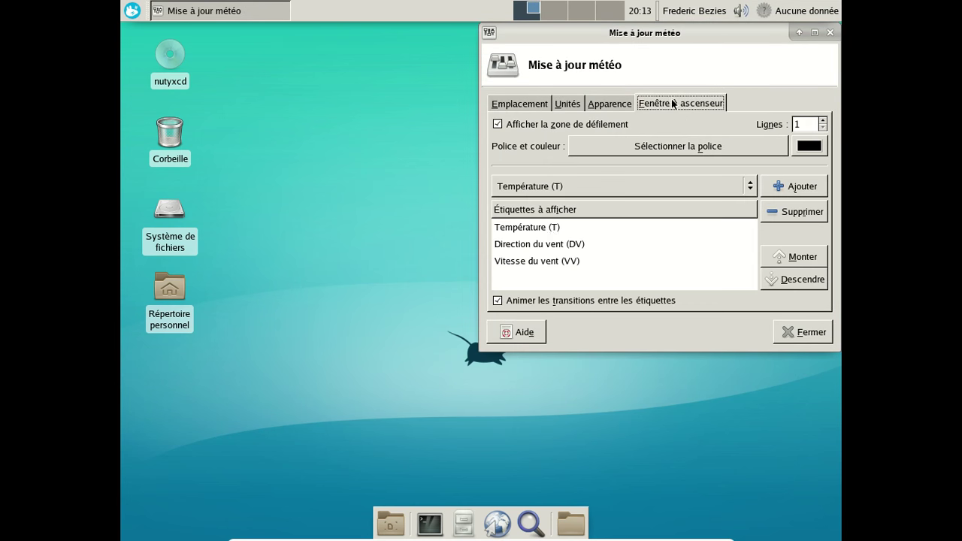
left_click(563, 243)
left_click(770, 215)
left_click(676, 242)
left_click(790, 212)
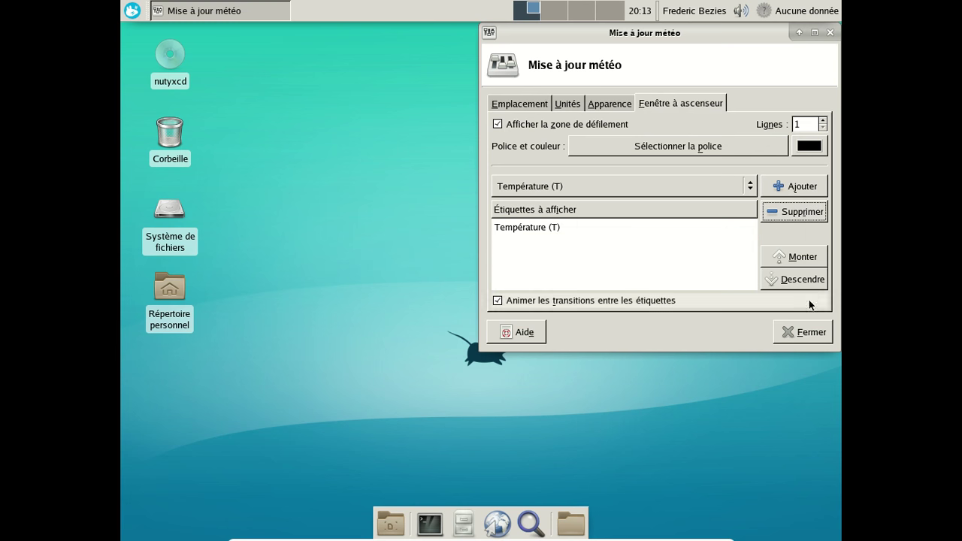
left_click(801, 331)
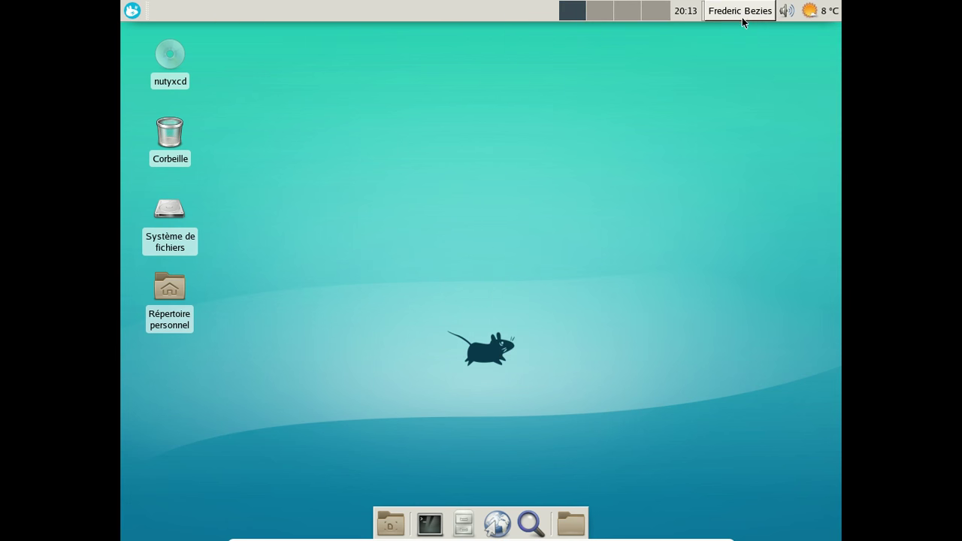
Move the audio mixer icon to the left of the workspace switcher.
right_click(786, 11)
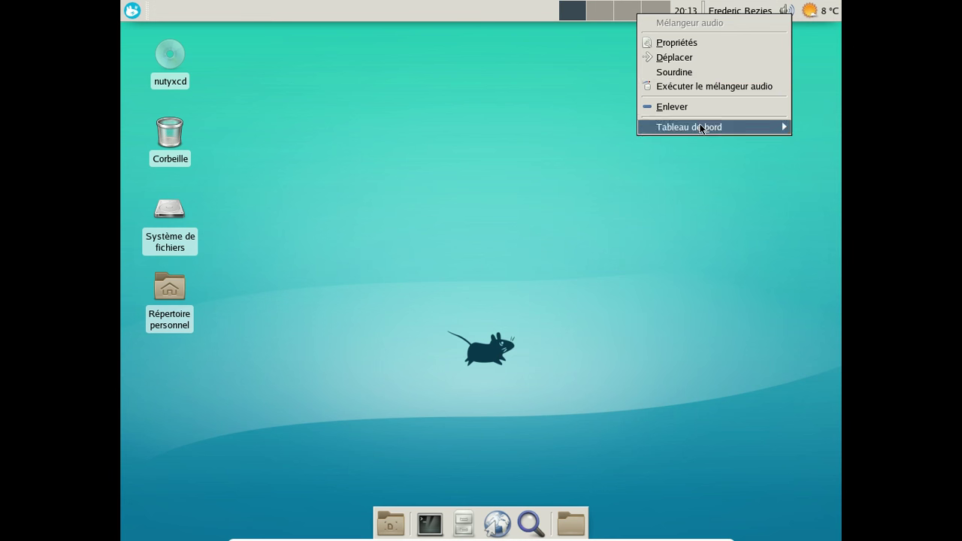
left_click(674, 57)
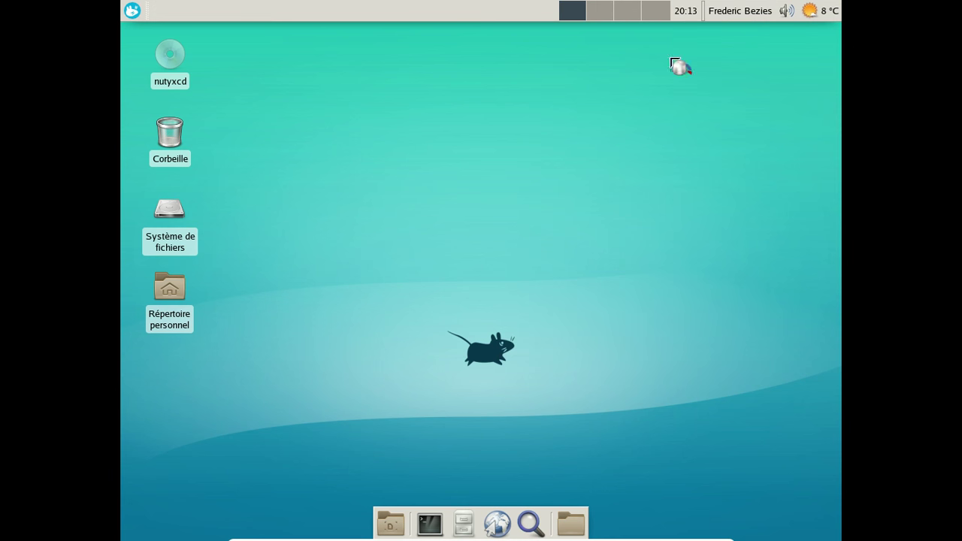
left_click(559, 14)
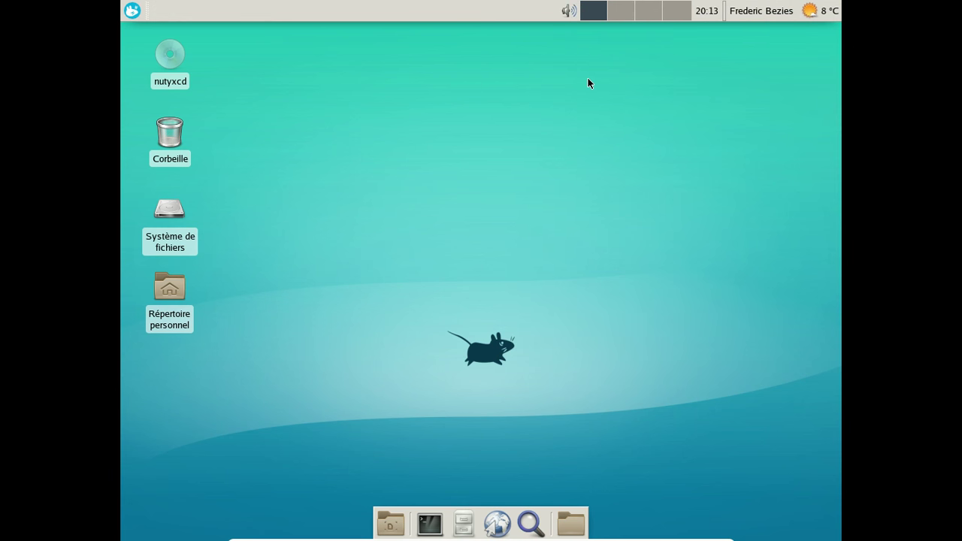
double_click(176, 287)
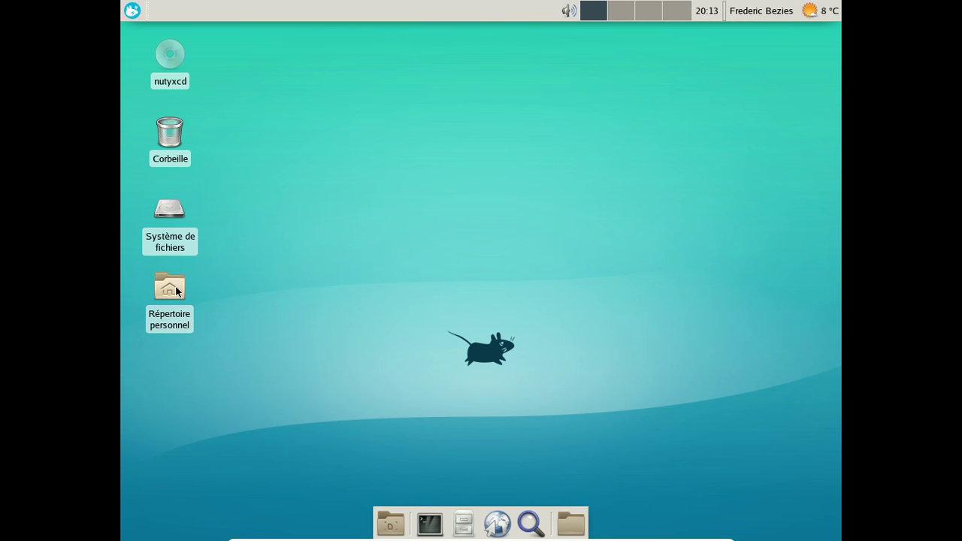
Move the file manager aside and apply the elementary Xfce icon theme in Appearance settings.
left_click_drag(342, 35, 453, 36)
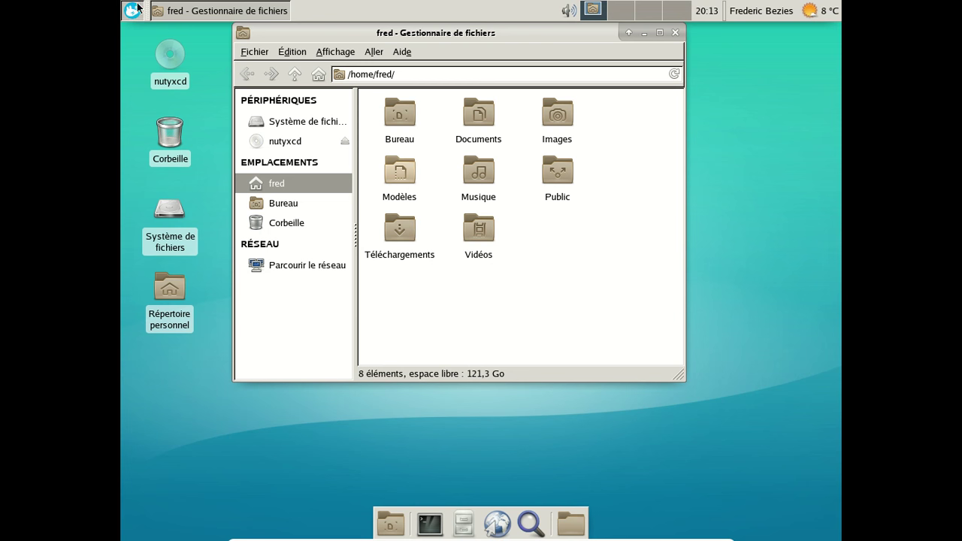
left_click(132, 10)
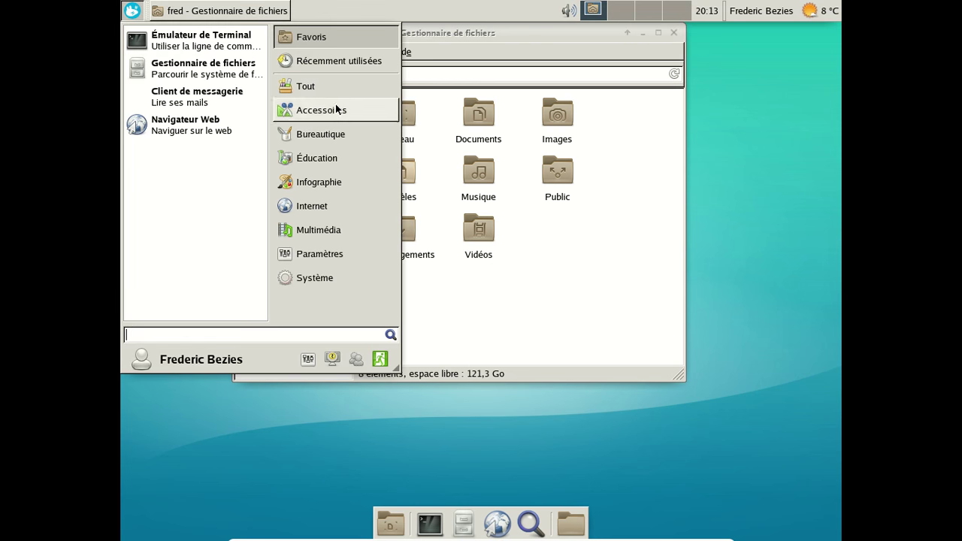
left_click(307, 354)
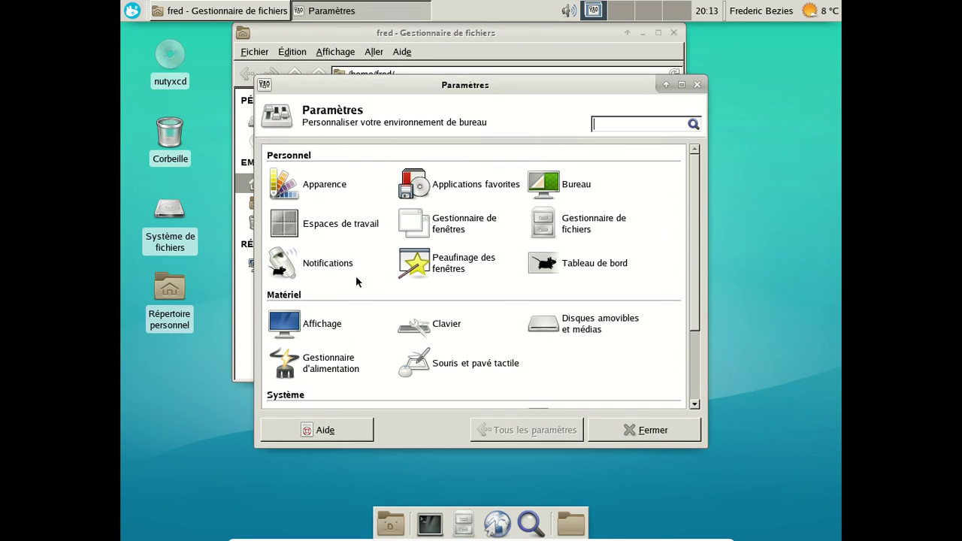
left_click(324, 186)
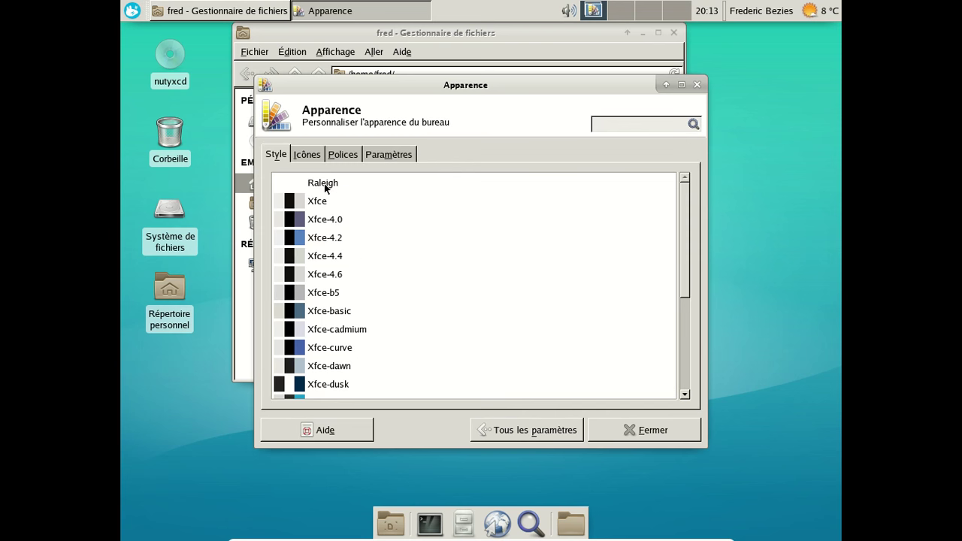
left_click(308, 156)
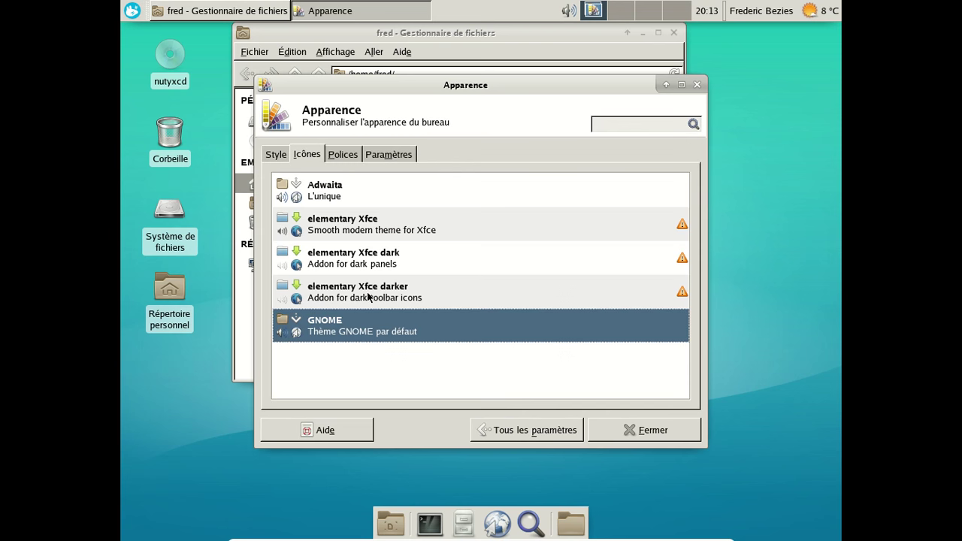
left_click(344, 225)
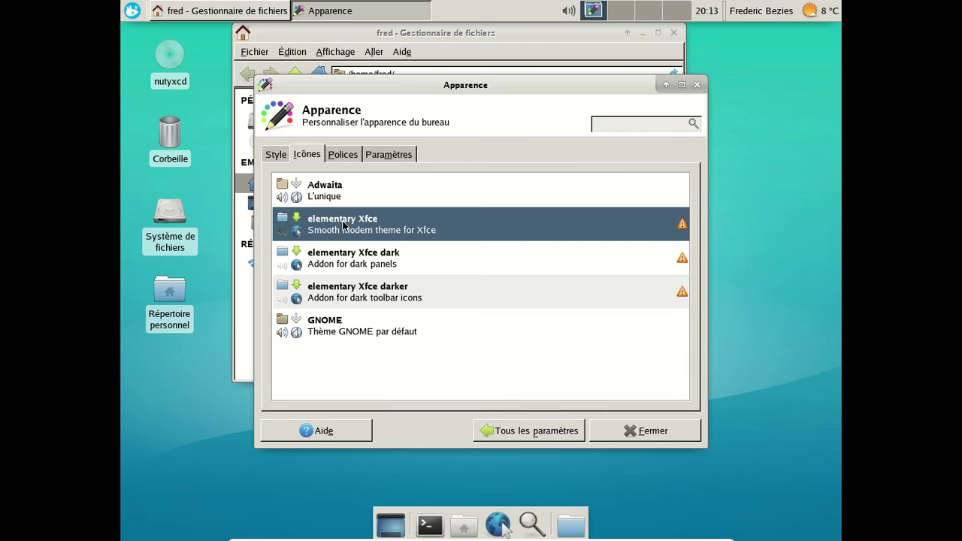
Apply the Xfce style theme on the Style tab.
left_click(137, 10)
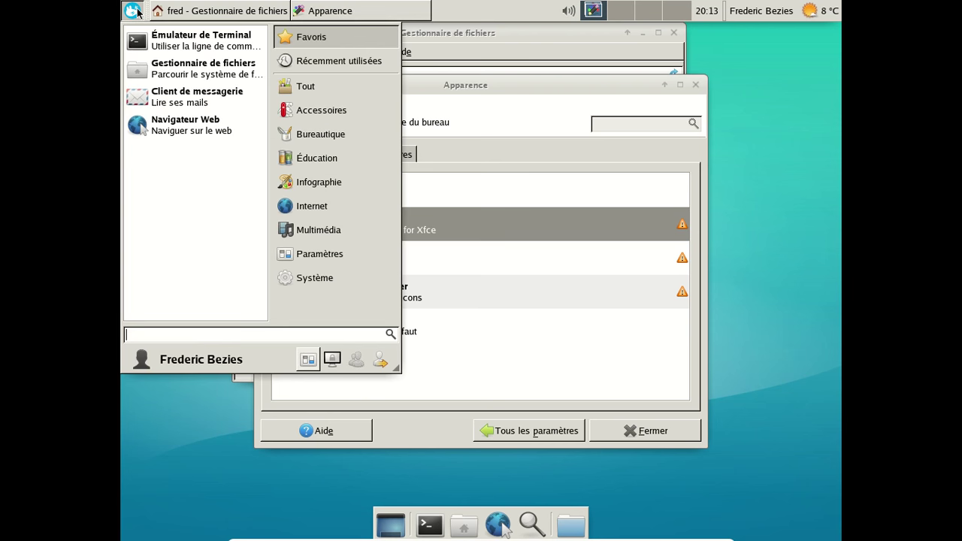
left_click(138, 10)
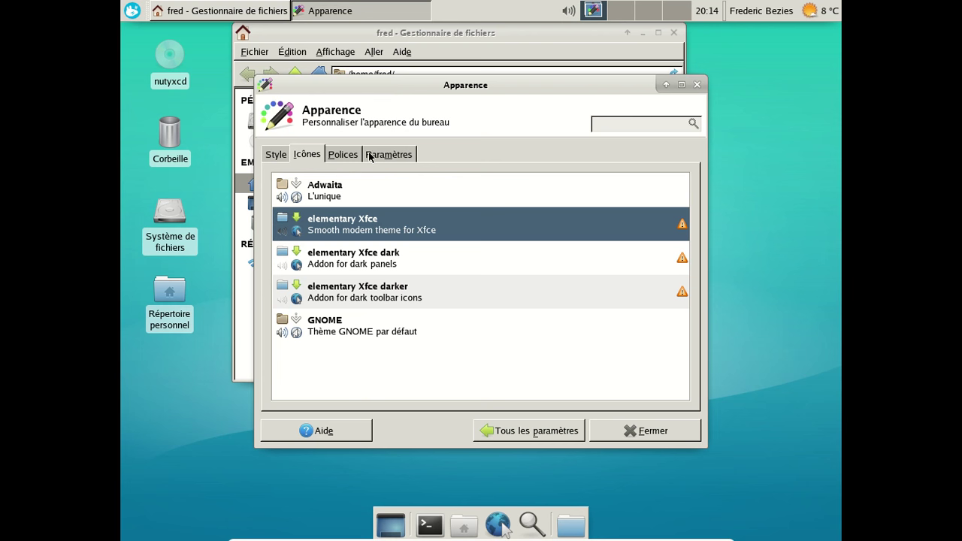
left_click(277, 156)
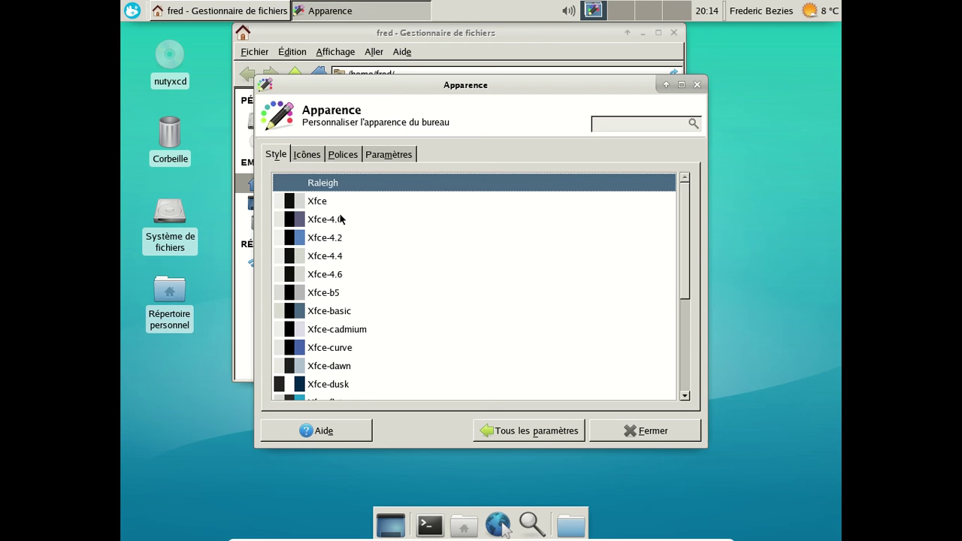
left_click(331, 204)
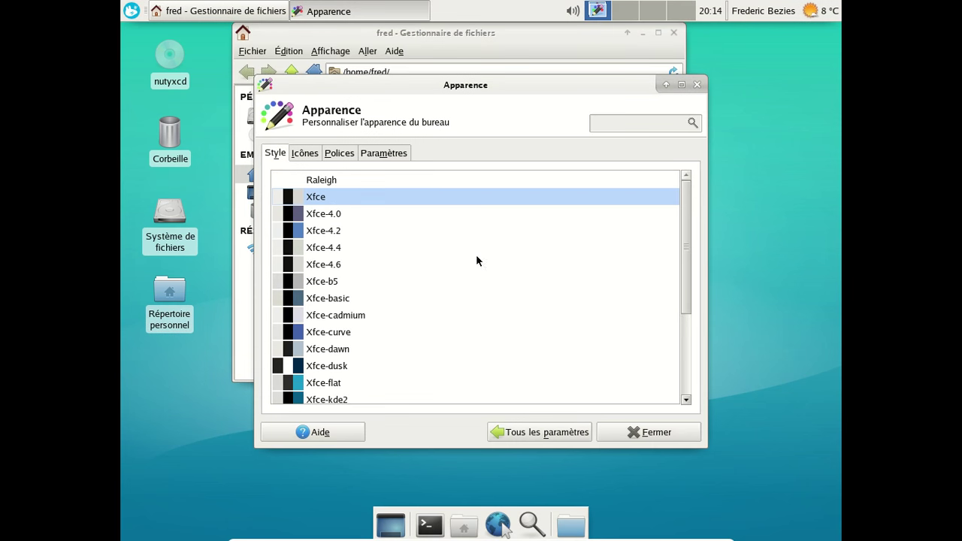
scroll(476, 261, "down", 3)
scroll(472, 265, "up", 3)
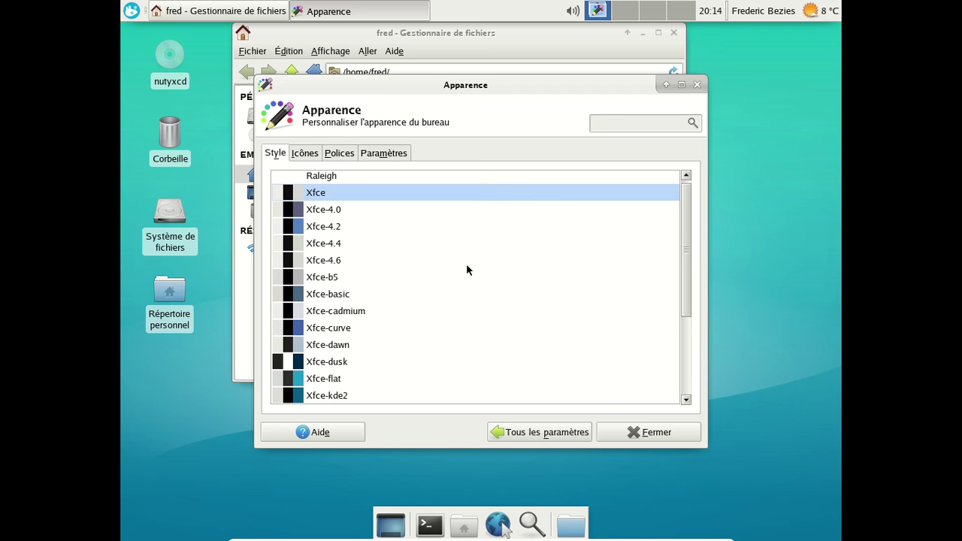
Browse the Icônes, Polices and Paramètres tabs, enable event sounds, then close both windows.
left_click(313, 156)
left_click(344, 157)
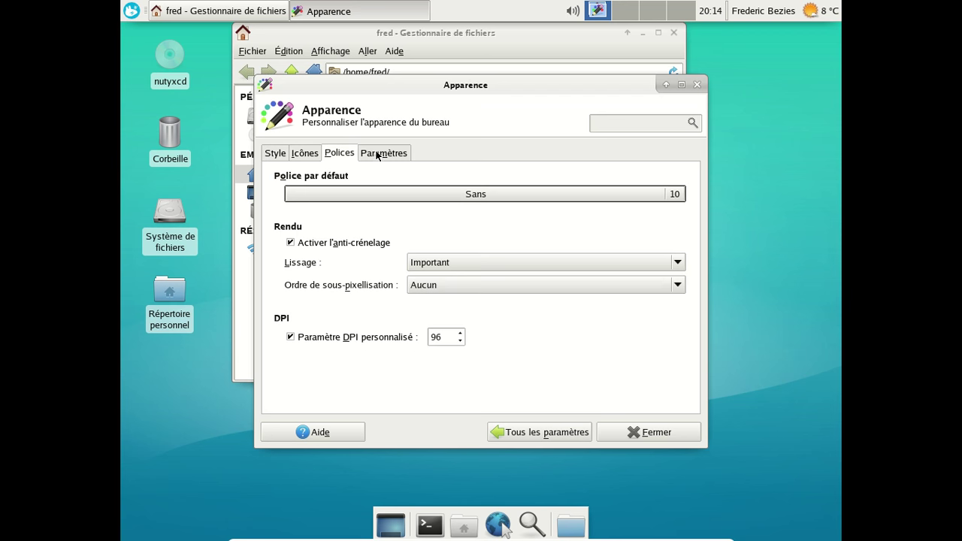
left_click(376, 155)
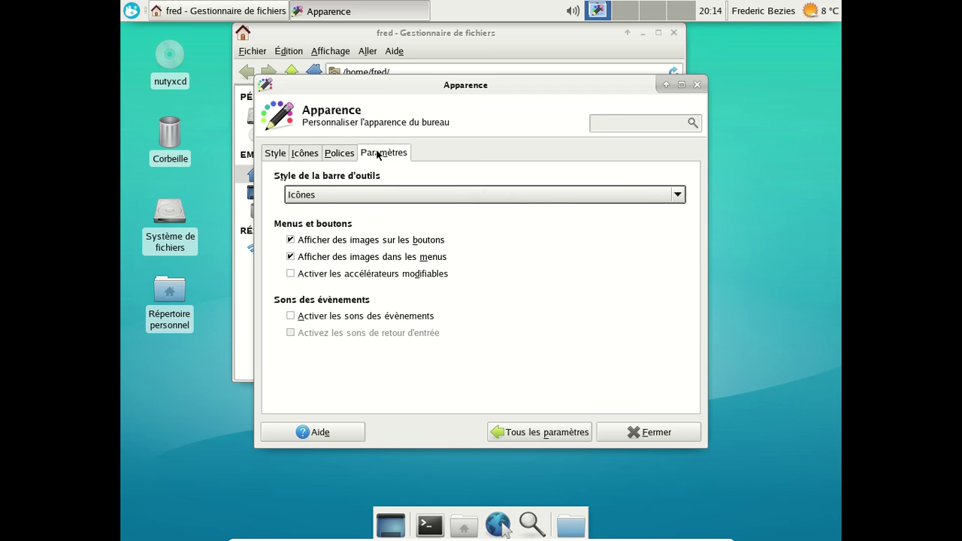
left_click(356, 316)
left_click(647, 433)
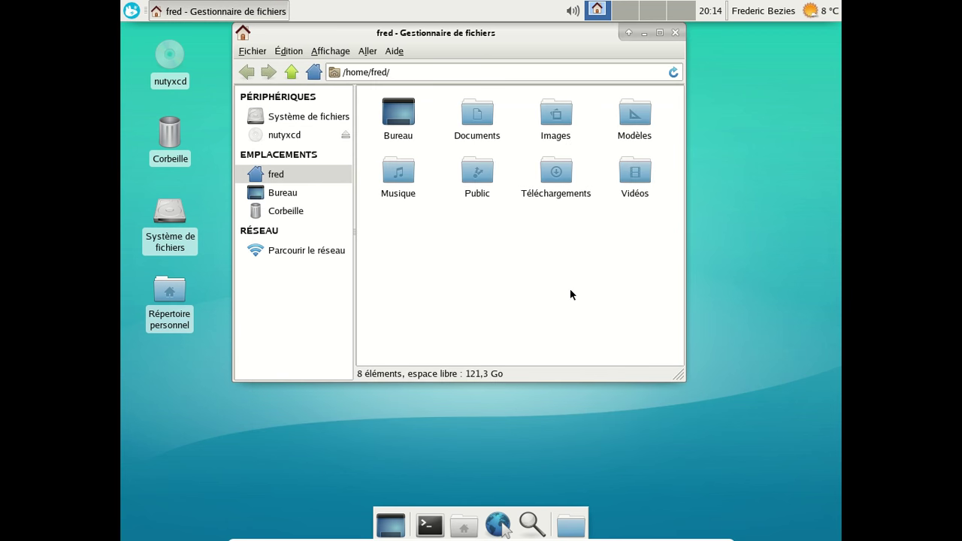
left_click(675, 33)
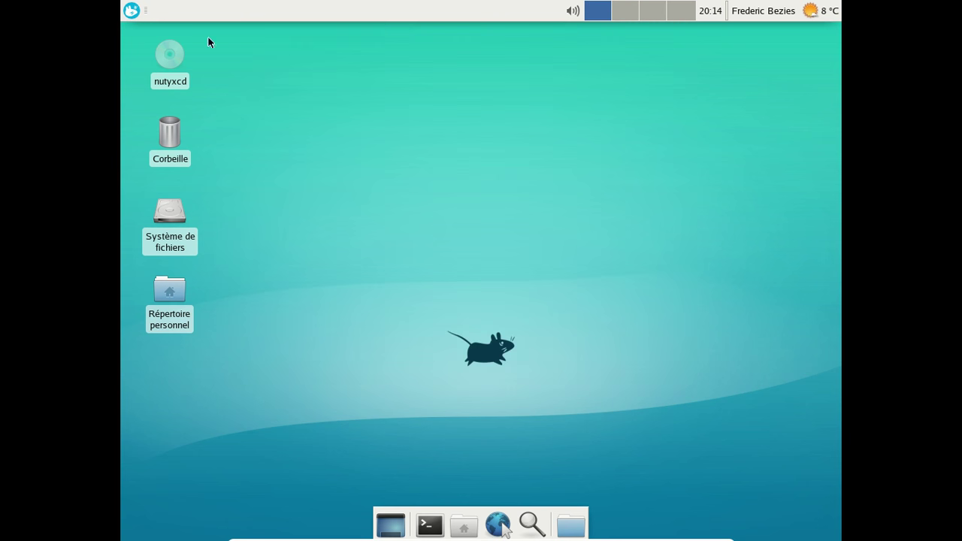
left_click(131, 11)
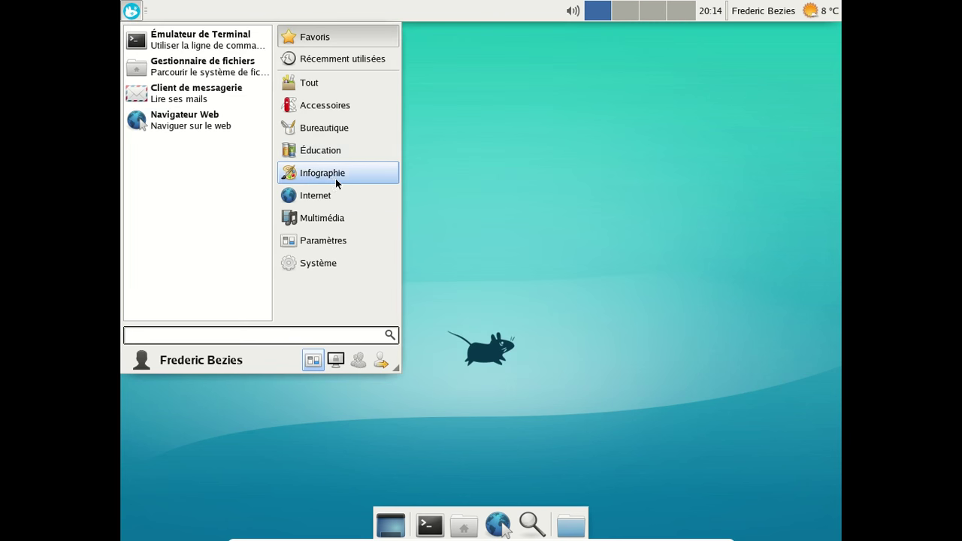
left_click(323, 130)
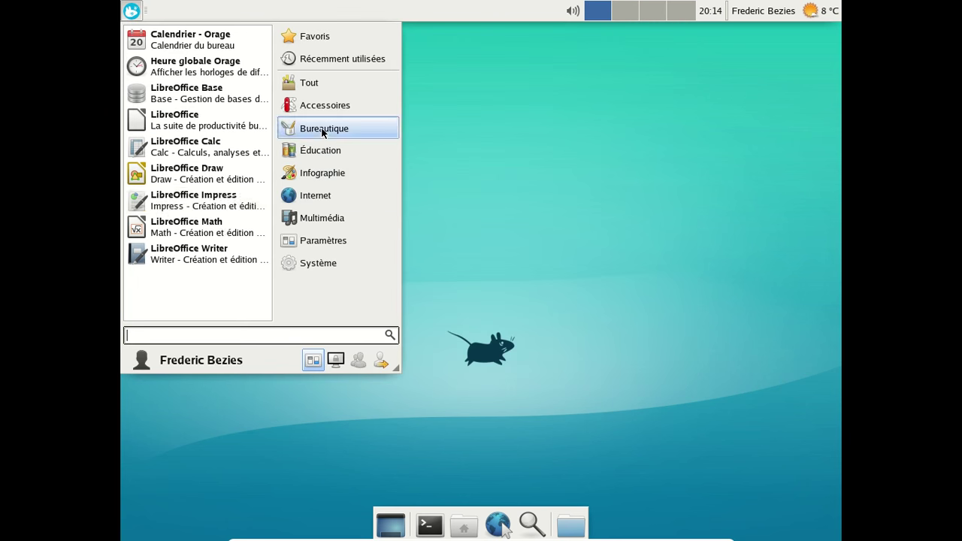
left_click(215, 260)
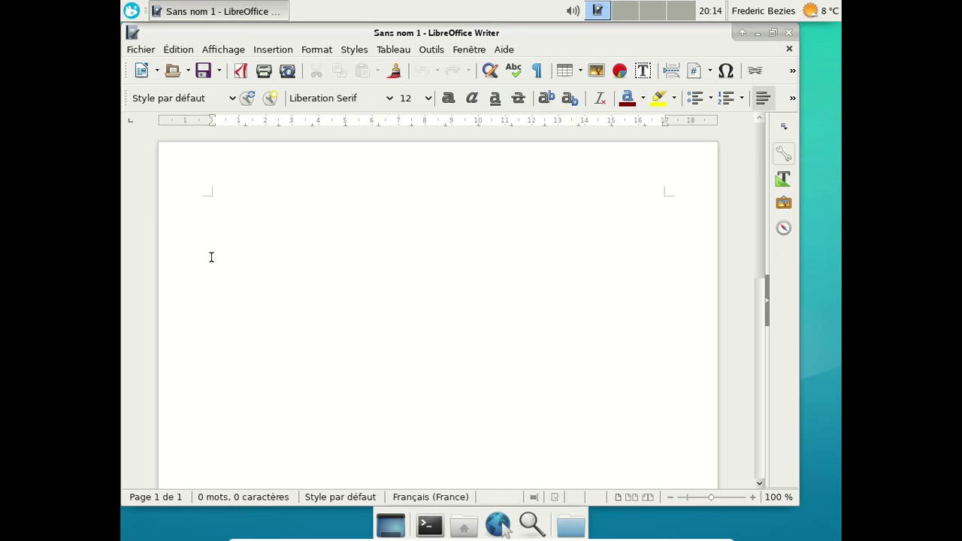
left_click(506, 49)
left_click(523, 128)
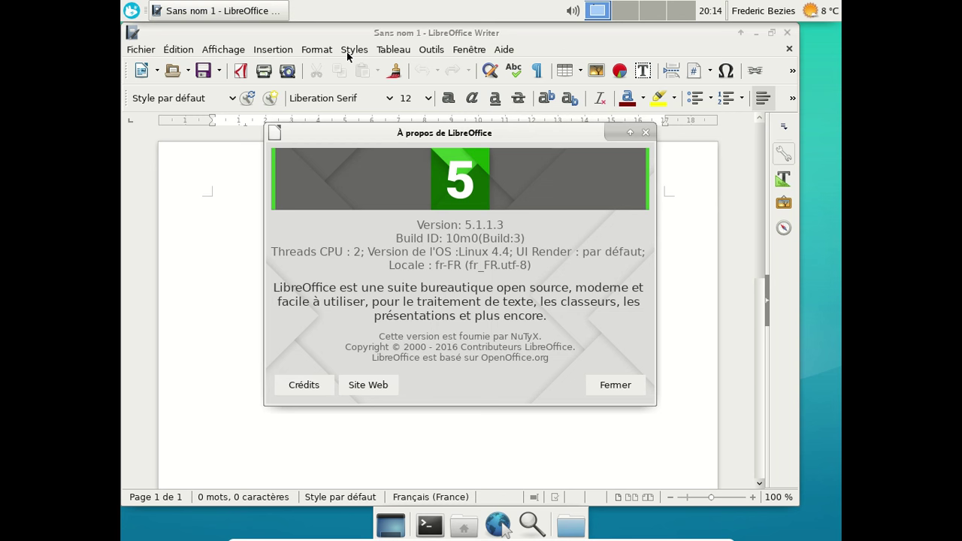
left_click(646, 133)
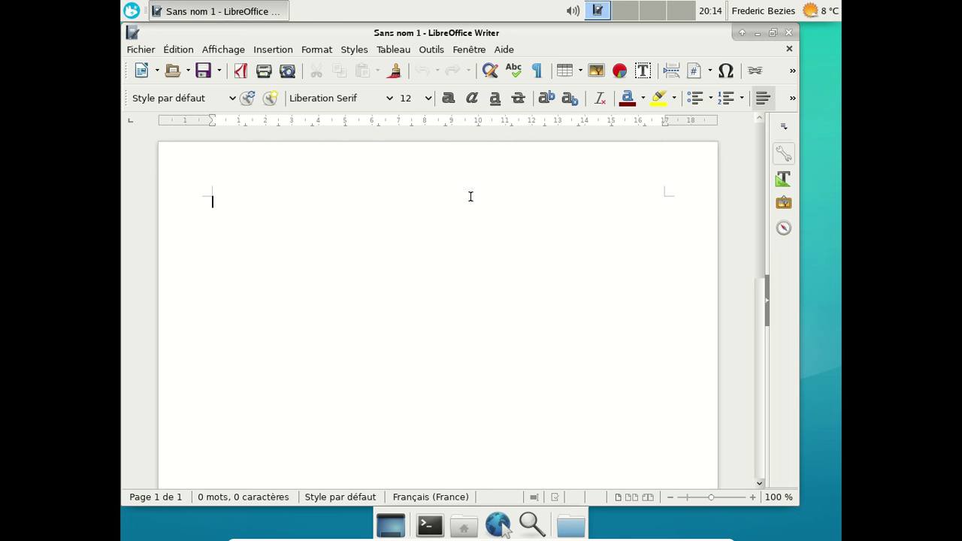
left_click(789, 33)
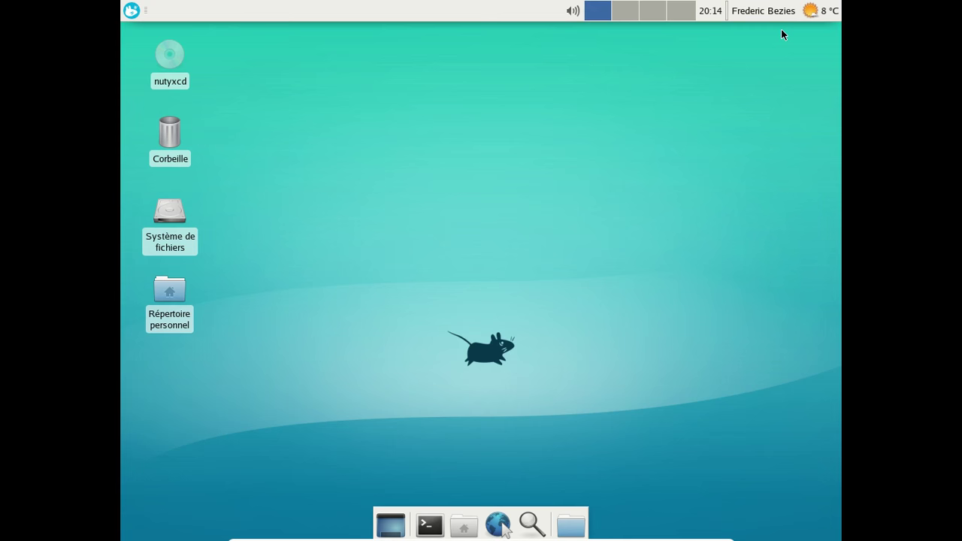
Launch Firefox, make it the default browser and close the welcome tabs.
left_click(131, 9)
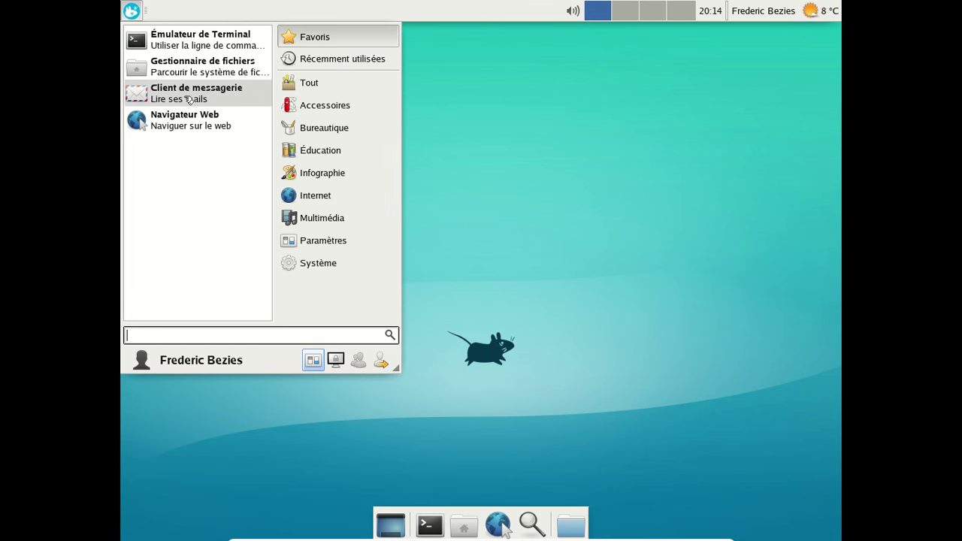
left_click(201, 124)
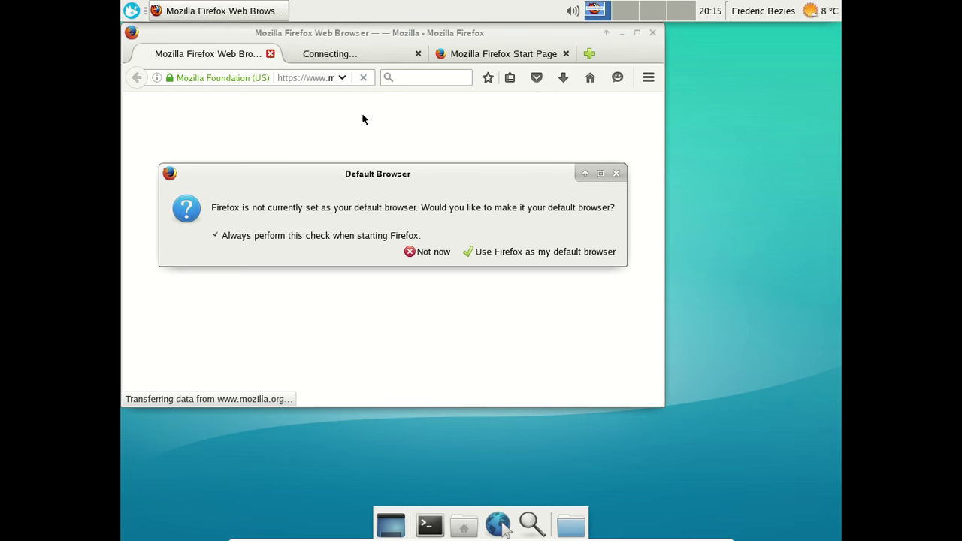
left_click(528, 254)
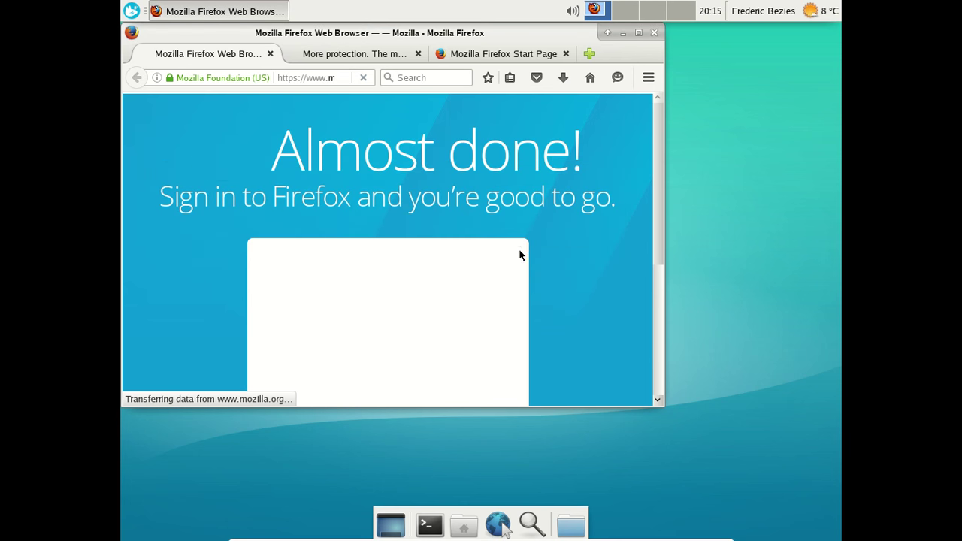
left_click(271, 54)
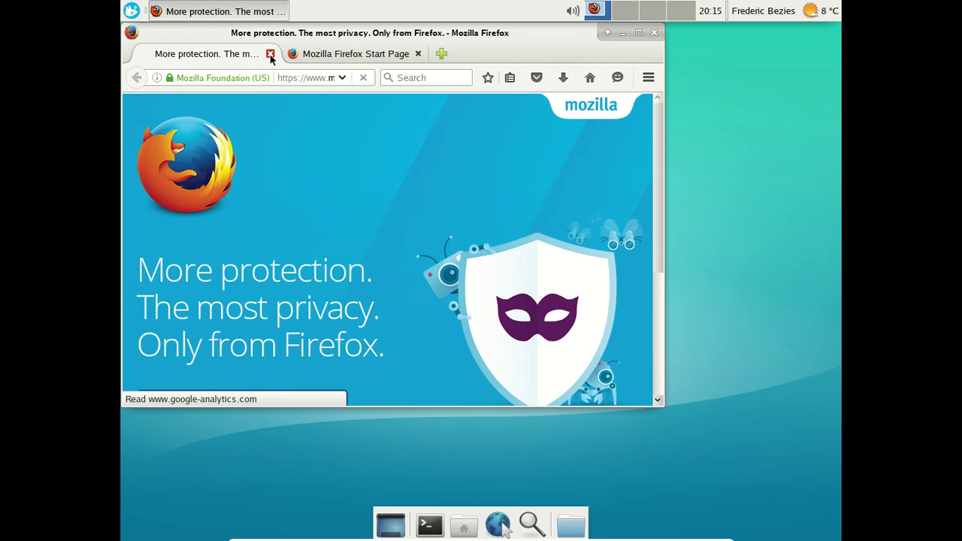
left_click(270, 54)
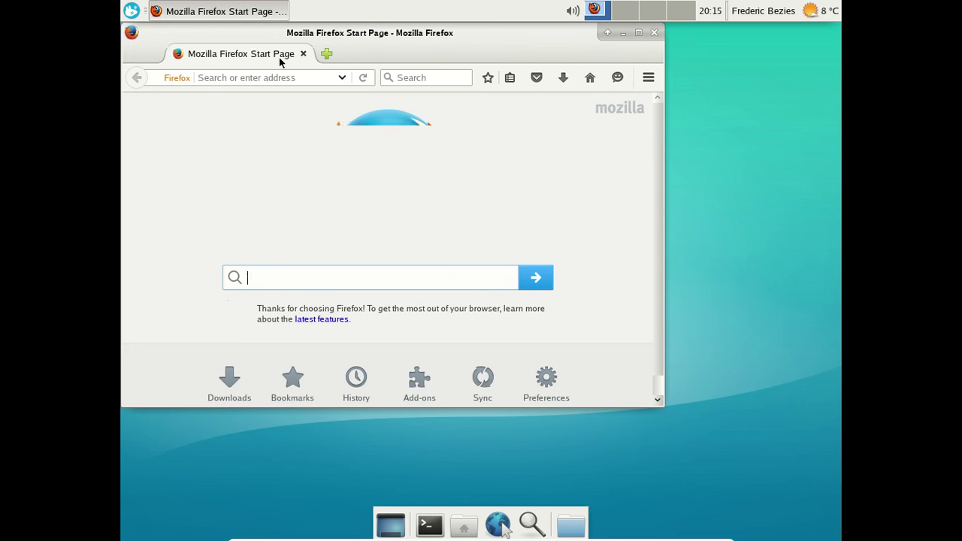
Enable the Français Language Pack in the Add-ons Manager's language list.
left_click(649, 77)
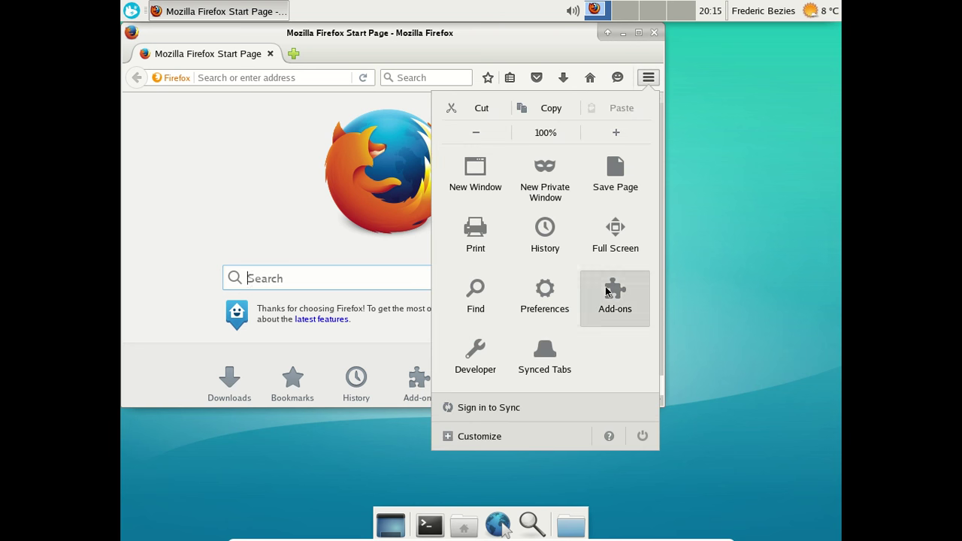
left_click(609, 291)
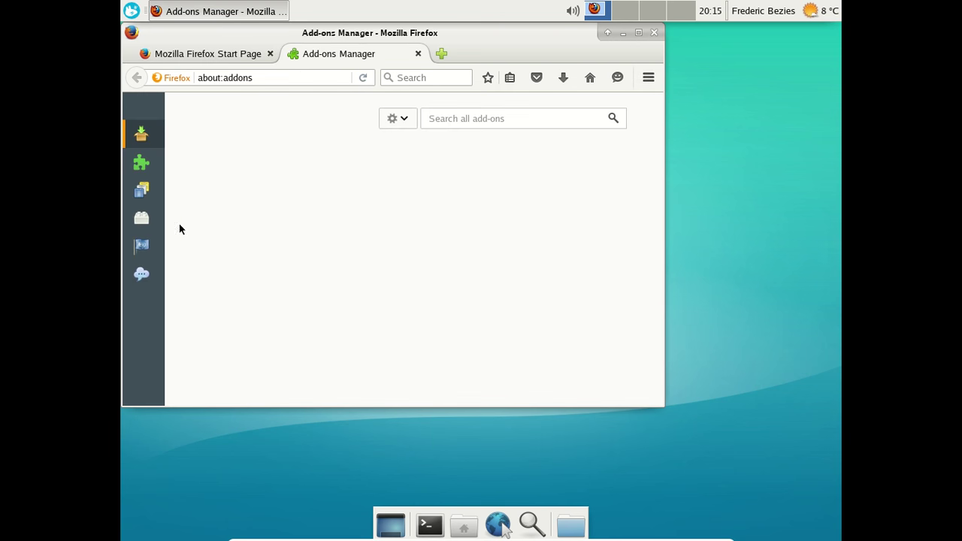
left_click(152, 244)
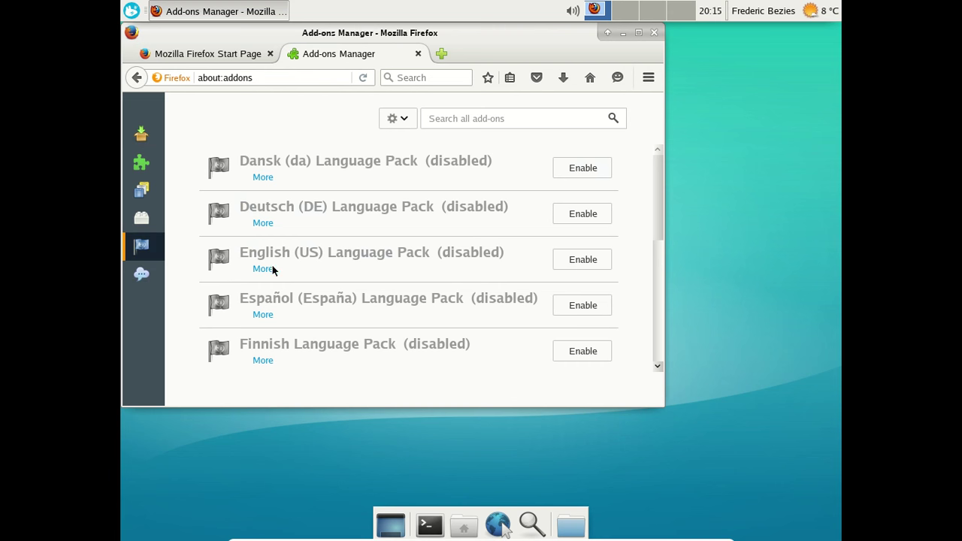
scroll(466, 300, "down", 3)
left_click(571, 296)
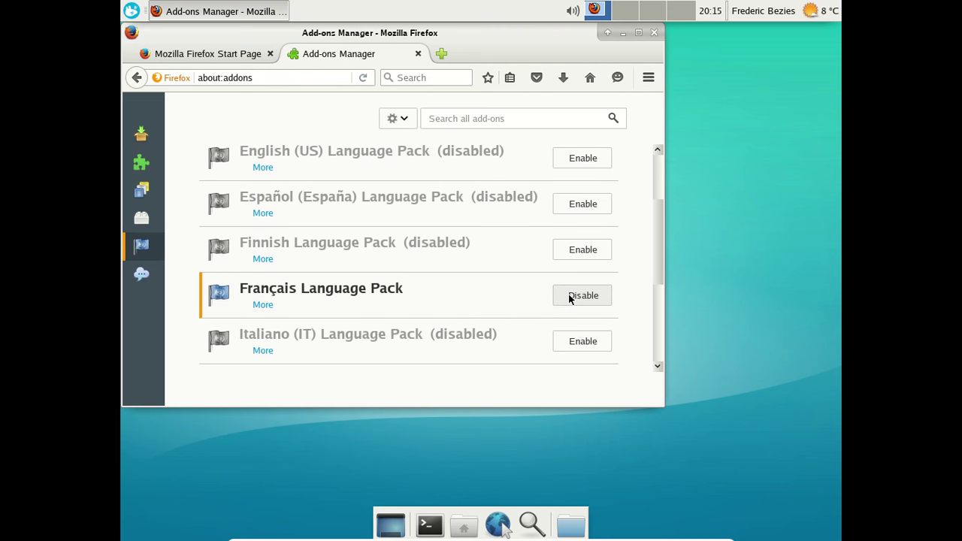
Change general.useragent.locale from en-US to fr in about:config.
left_click(441, 53)
type("about:config")
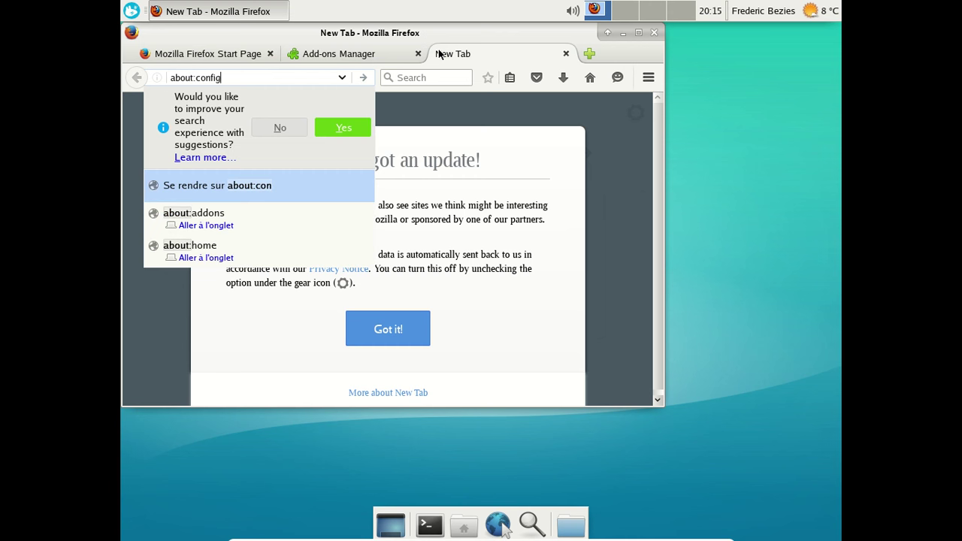
key("Return")
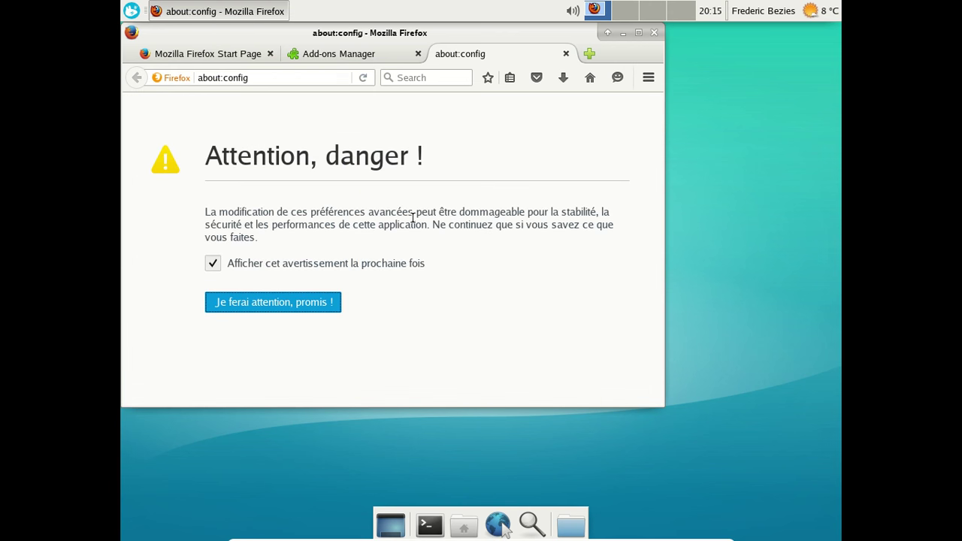
left_click(294, 304)
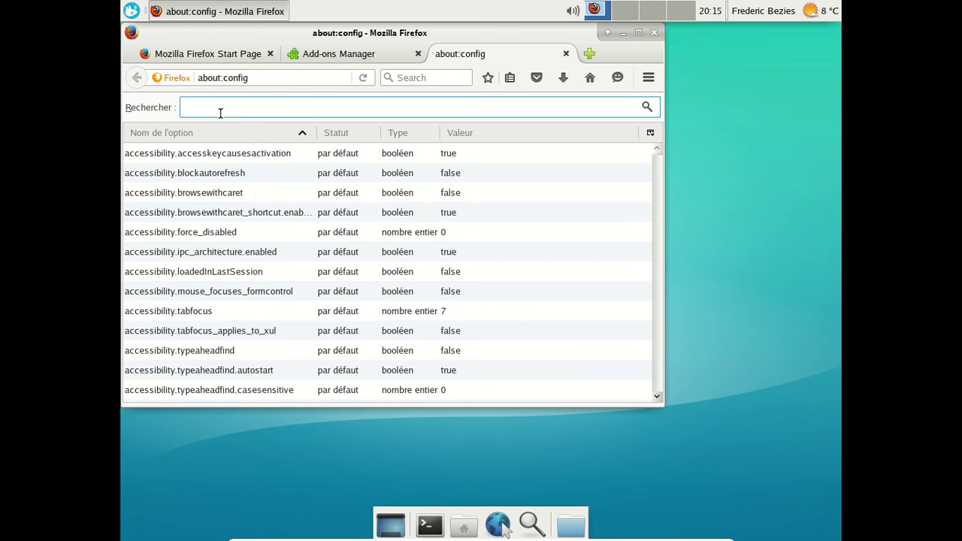
type("gene")
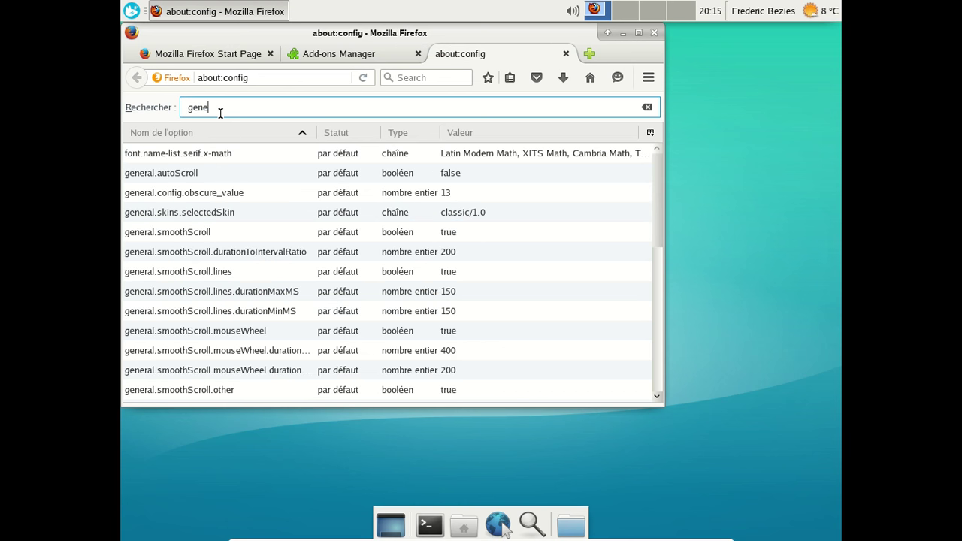
type("ral.user")
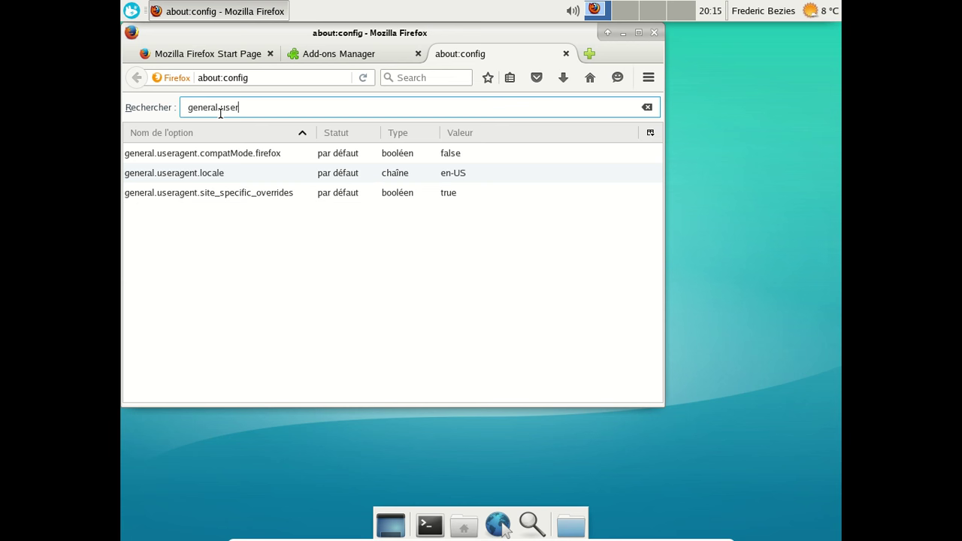
left_click(457, 174)
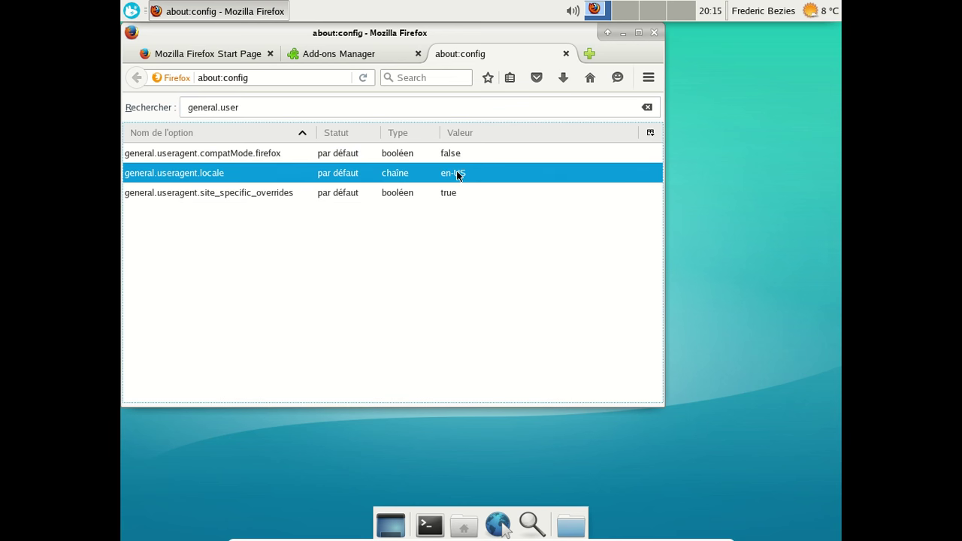
double_click(458, 173)
key("BackSpace")
type("fr")
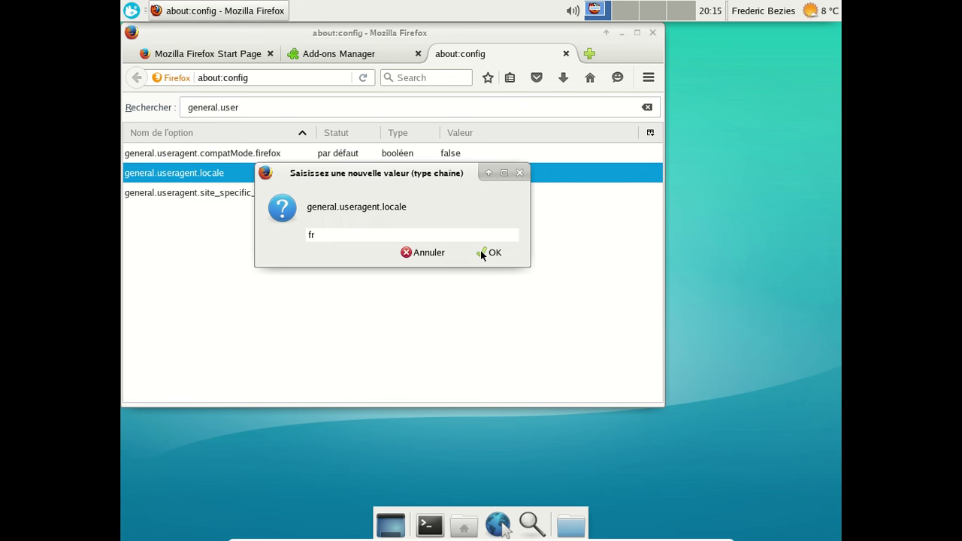
left_click(482, 252)
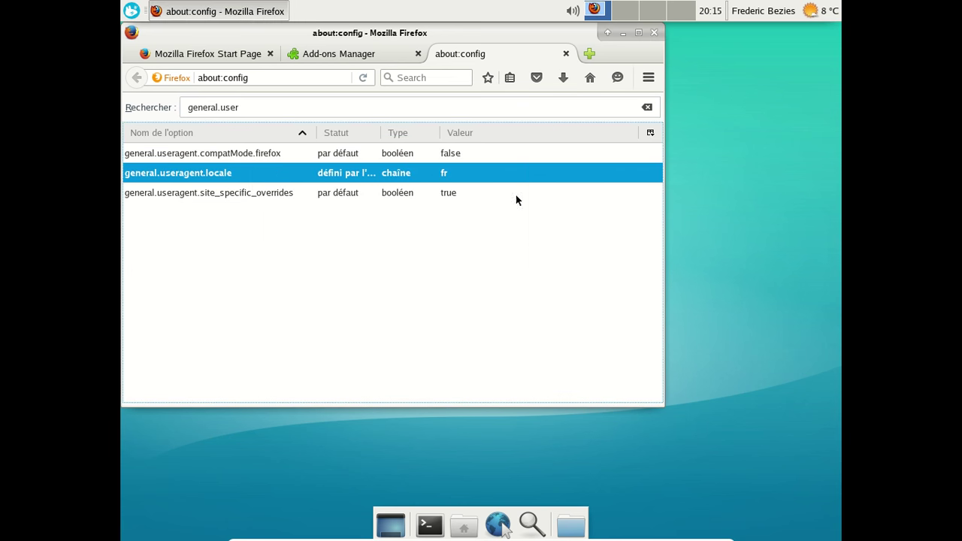
Restart Firefox to confirm the French interface, close it, then open a terminal.
left_click(566, 53)
left_click(638, 32)
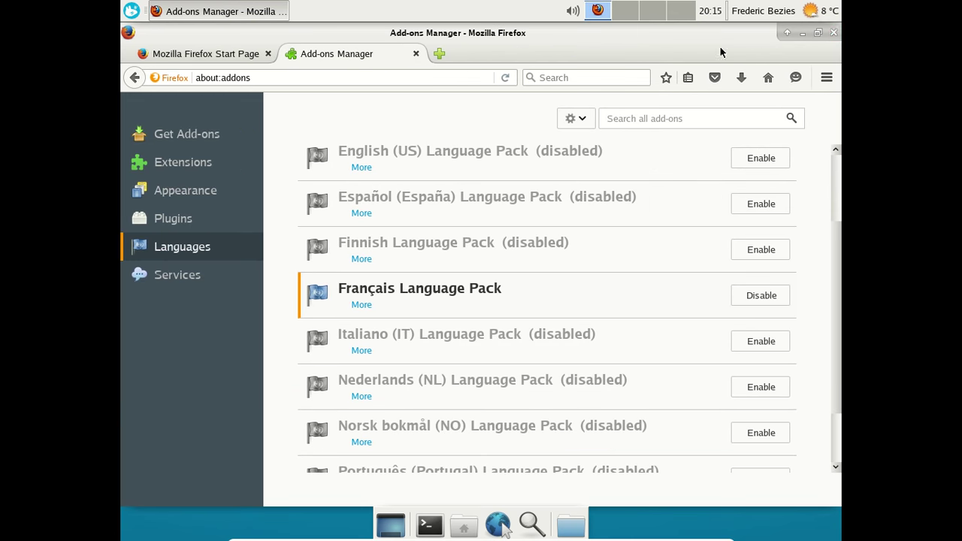
left_click(817, 32)
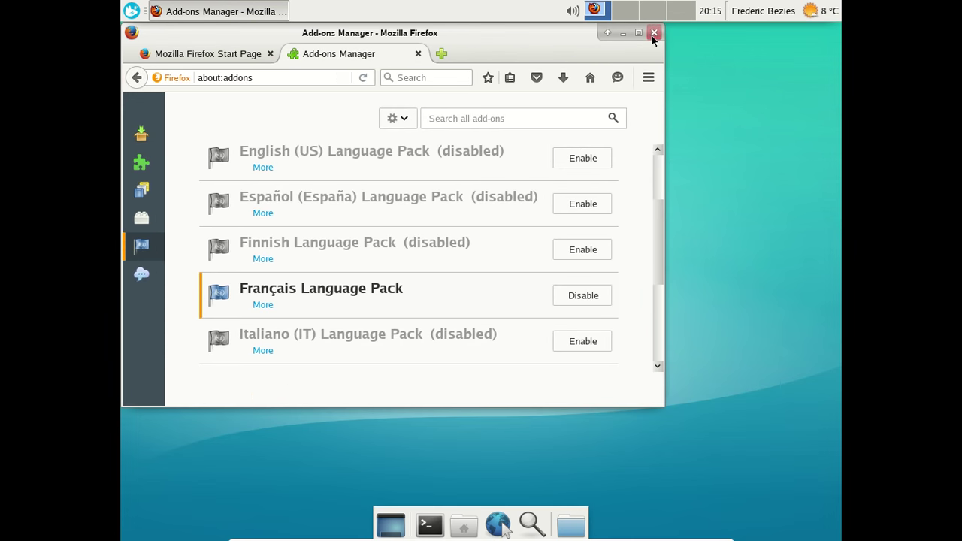
left_click(653, 34)
left_click(503, 252)
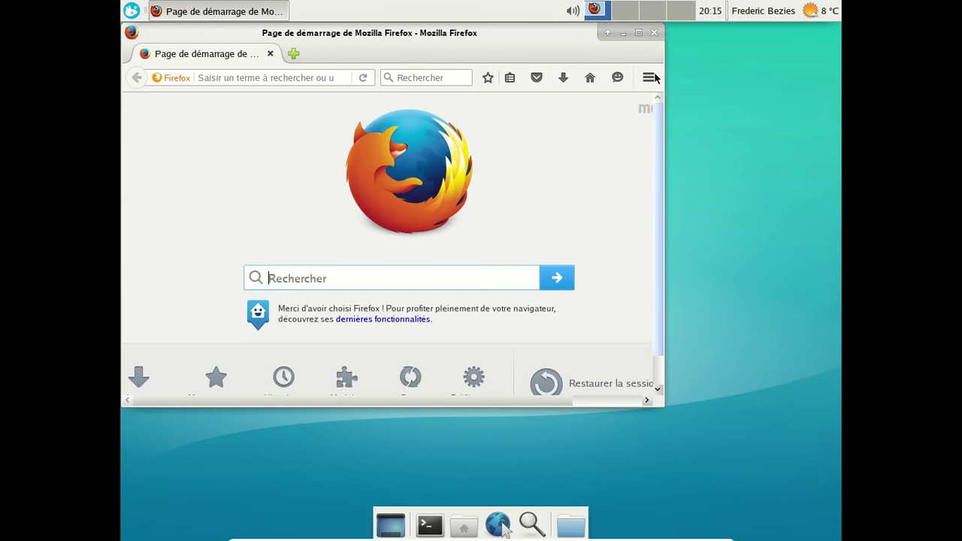
left_click(654, 32)
left_click(430, 518)
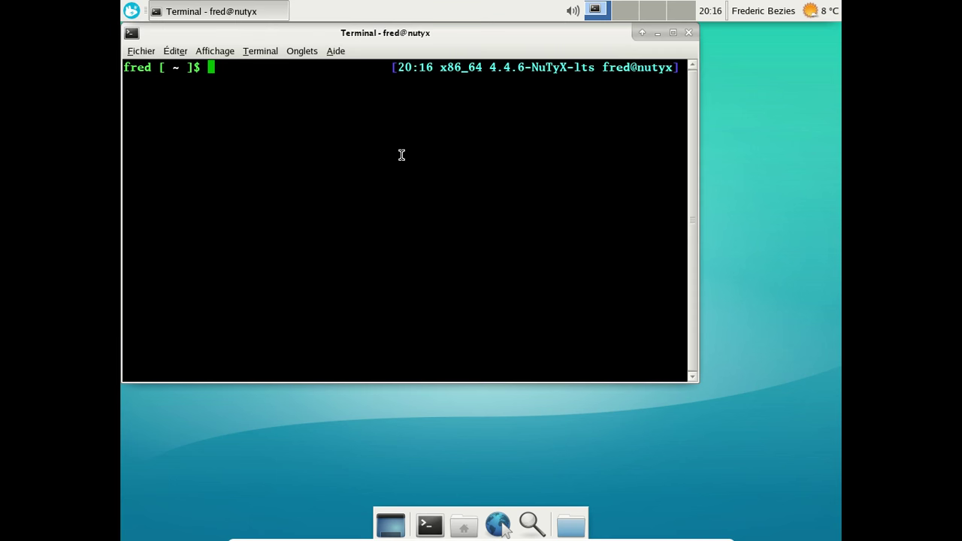
Move the terminal aside, run 'cards search network' and review the package results.
left_click_drag(356, 39, 451, 59)
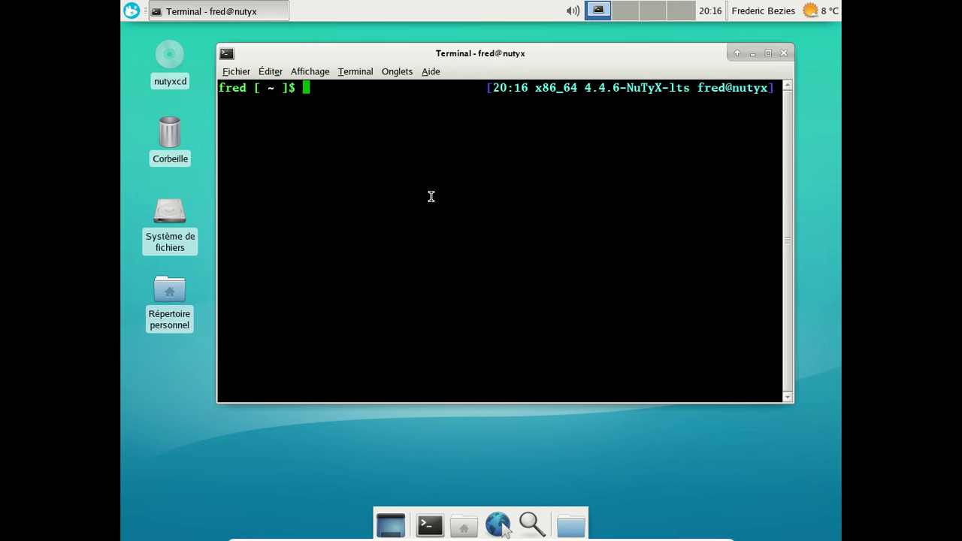
type("sarch")
key("BackSpace")
key("BackSpace")
key("BackSpace")
key("BackSpace")
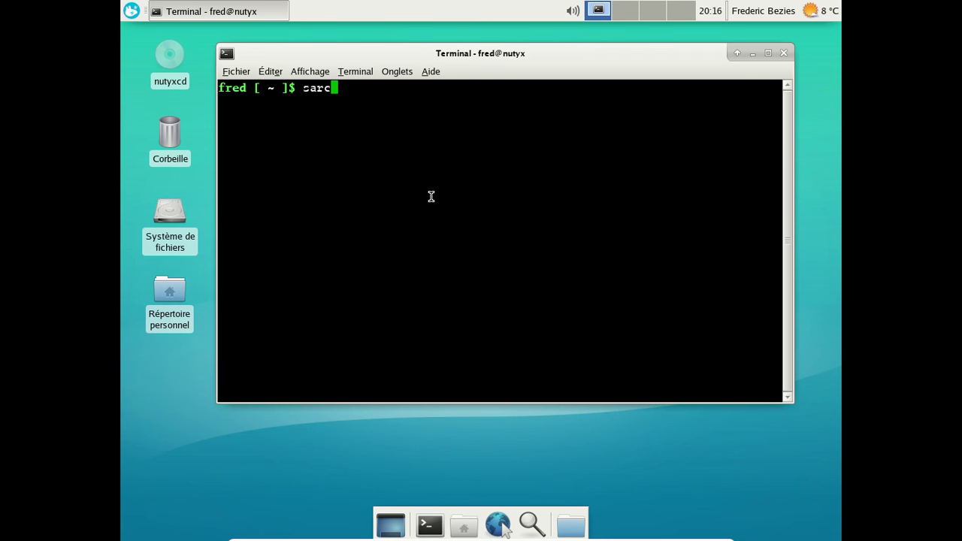
key("BackSpace")
type("card")
key("BackSpace")
type("s ")
type("se")
key("BackSpace")
type("earch network")
key("Return")
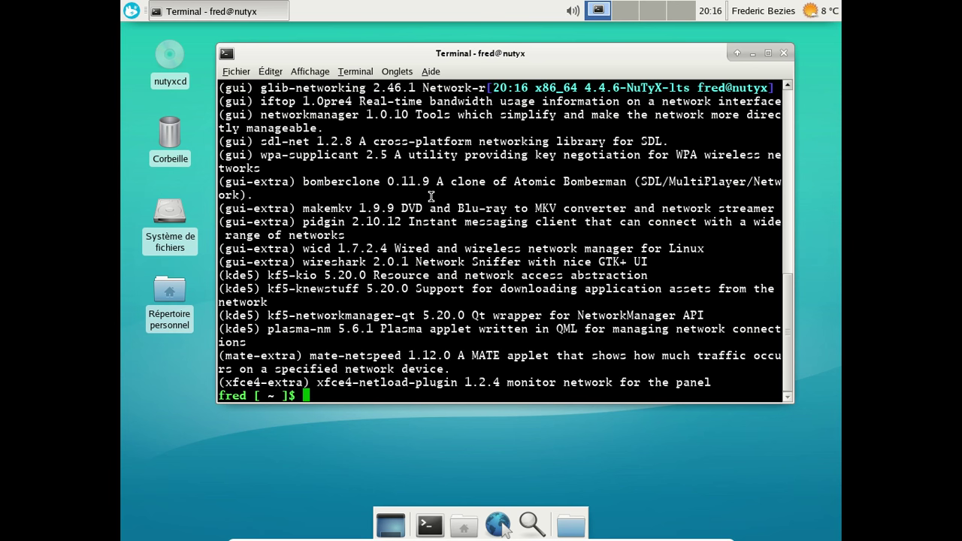
scroll(430, 197, "up", 6)
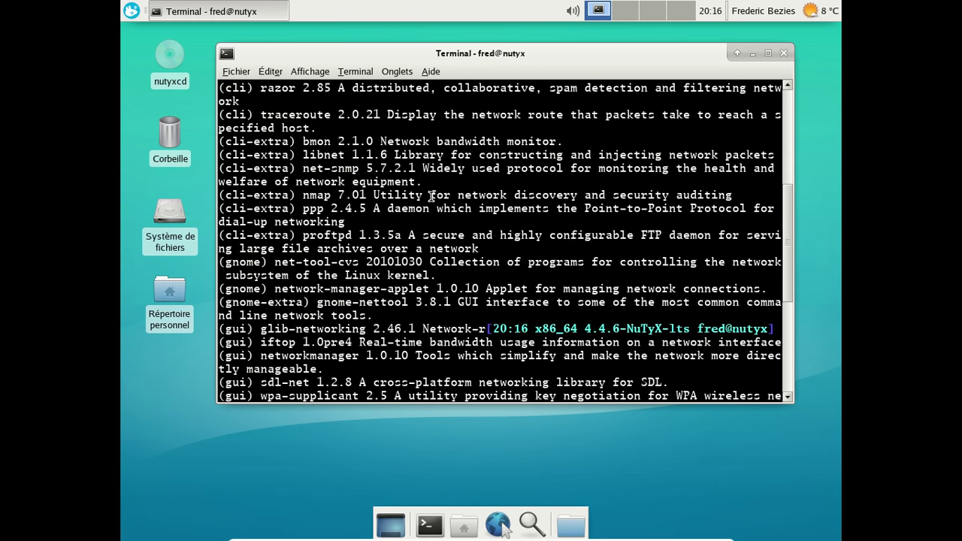
scroll(569, 197, "down", 6)
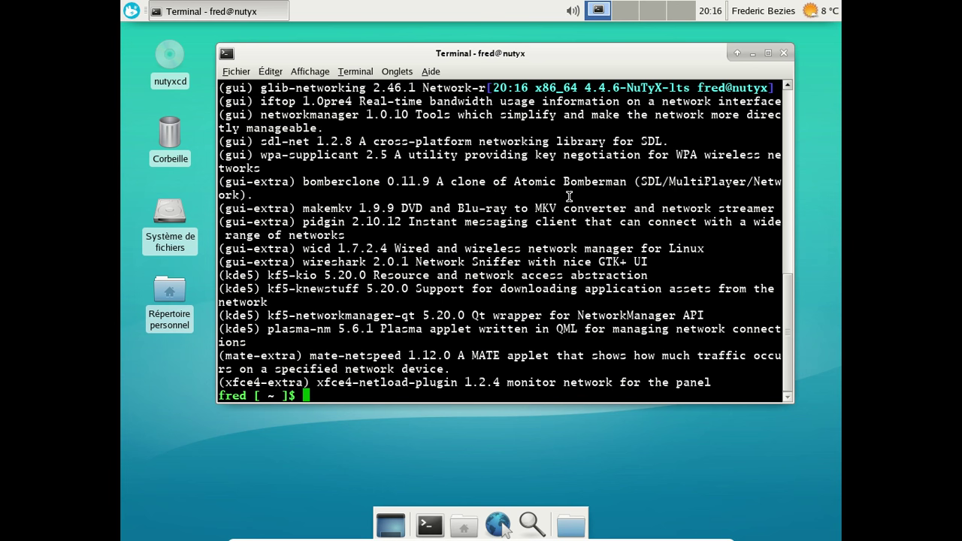
Install networkmanager with 'sudo cards install networkmanager', confirming with the administrator password.
type("sudo cad")
key("BackSpace")
type("rds instal")
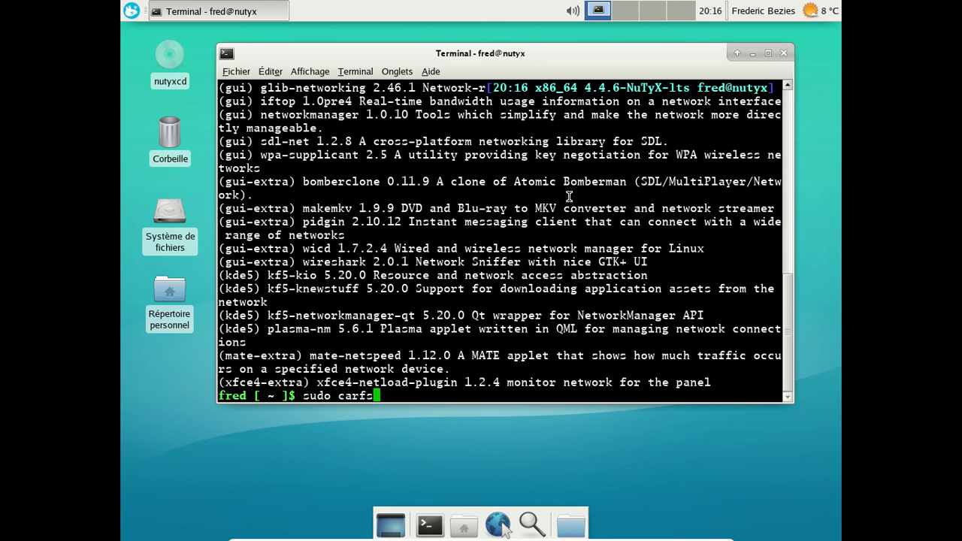
type("l networkamana")
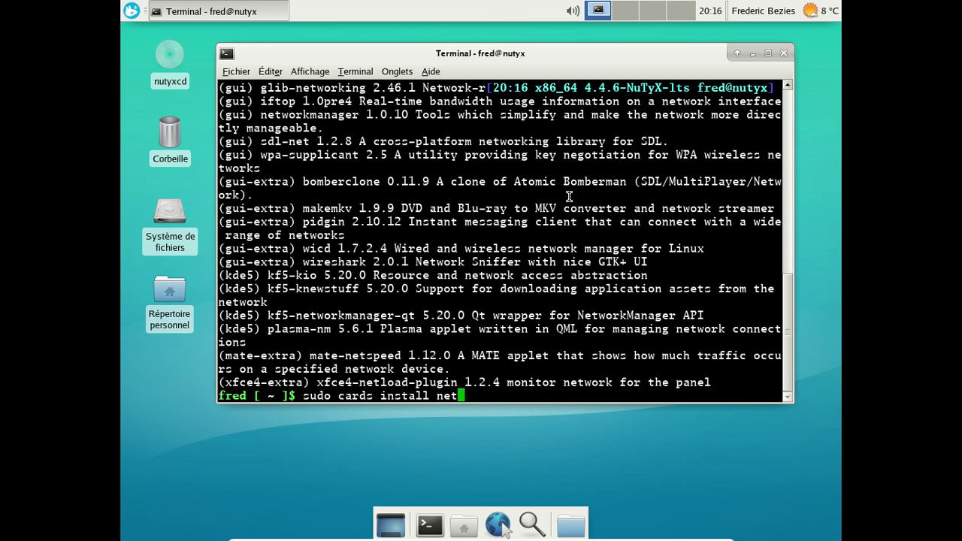
key("BackSpace")
key("BackSpace")
key("BackSpace")
key("BackSpace")
key("BackSpace")
type("manage")
key("BackSpace")
key("BackSpace")
key("BackSpace")
key("BackSpace")
type("a")
key("BackSpace")
type("nager")
key("Return")
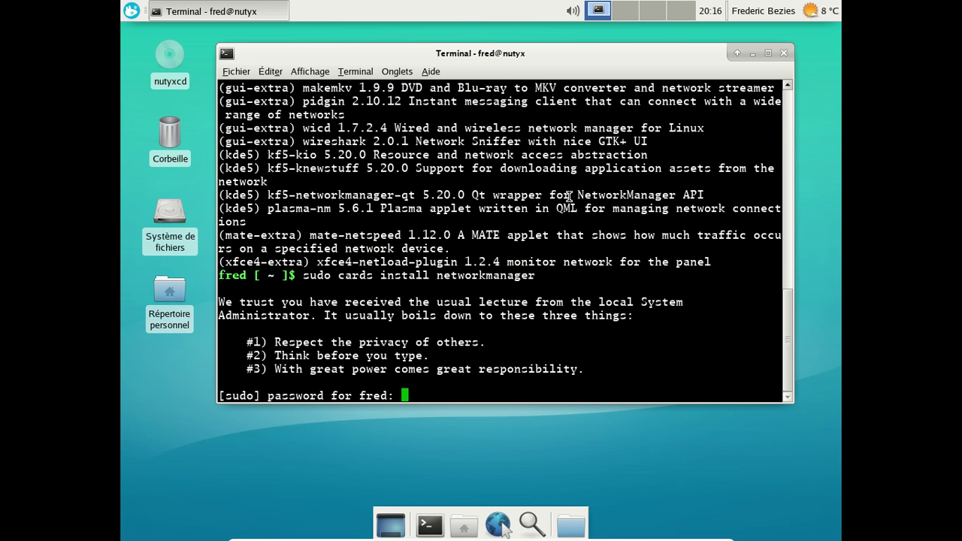
key("Return")
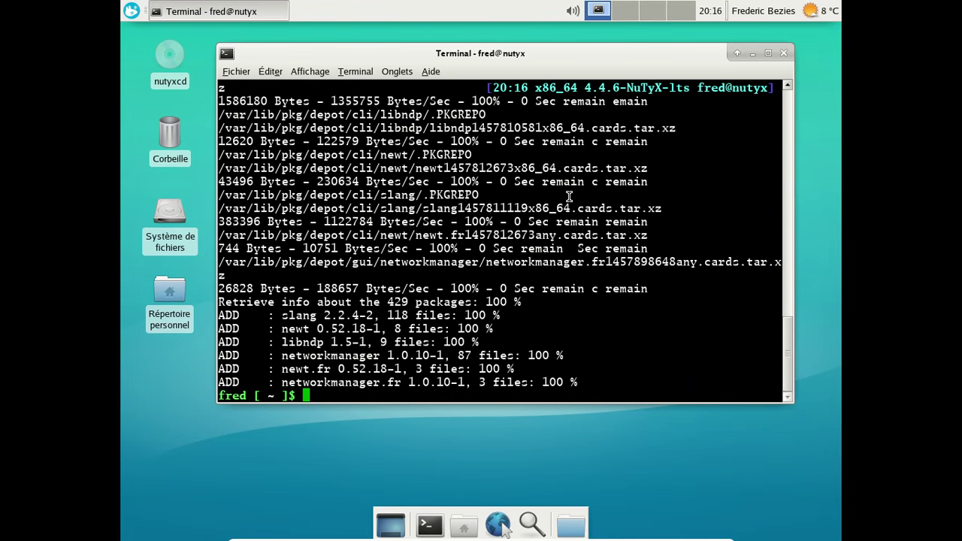
left_click(783, 53)
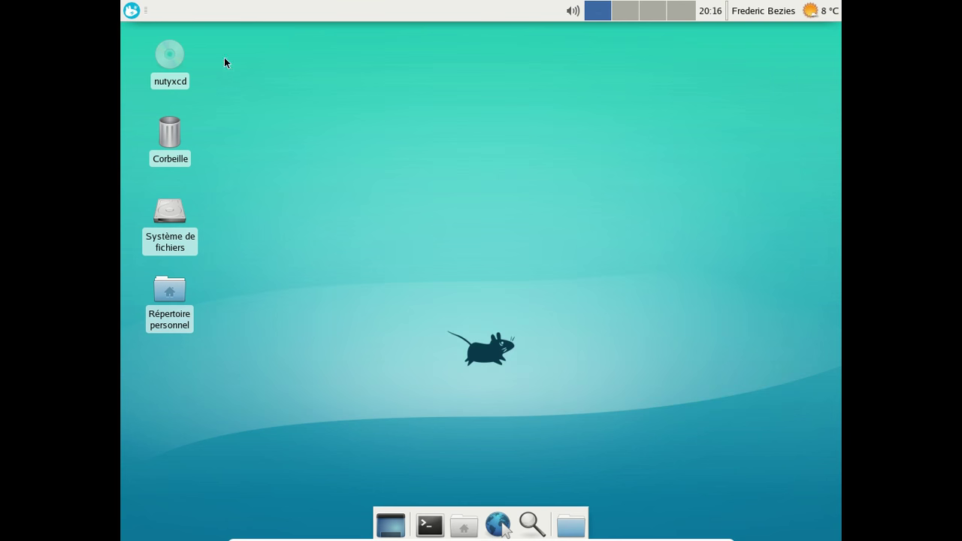
left_click(132, 10)
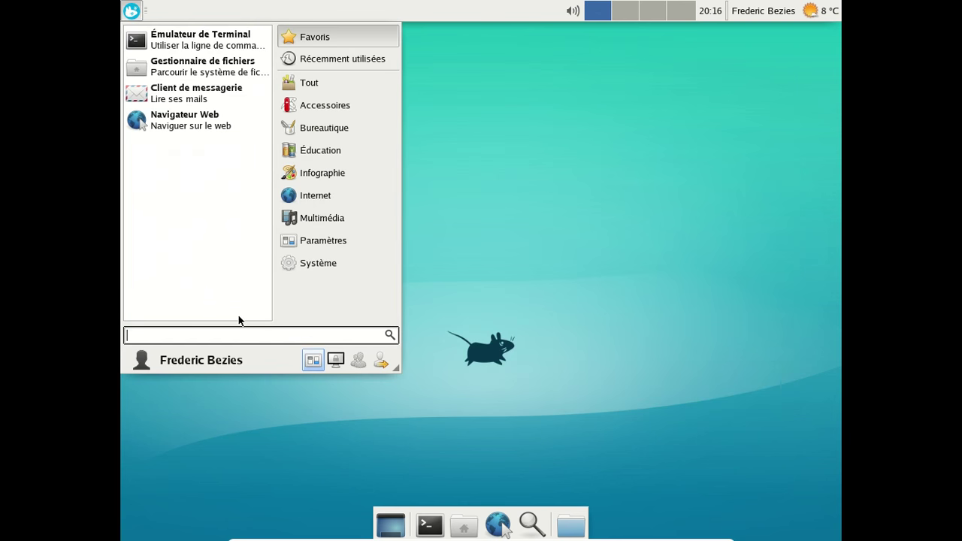
type("cups")
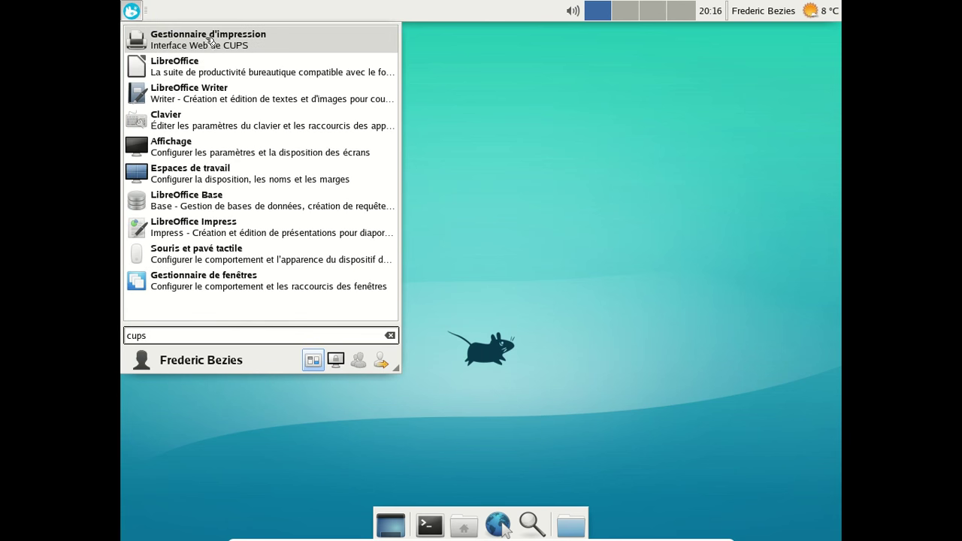
left_click(206, 37)
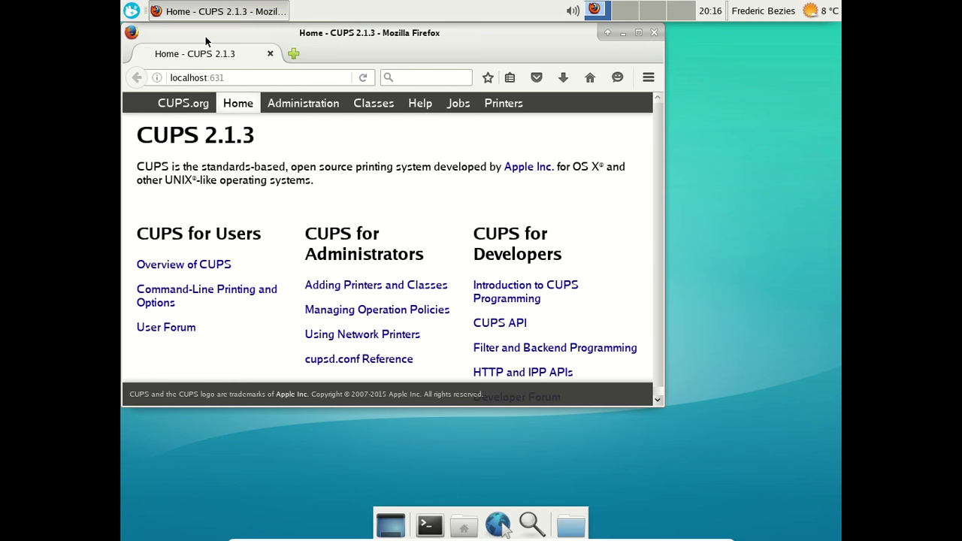
left_click(652, 33)
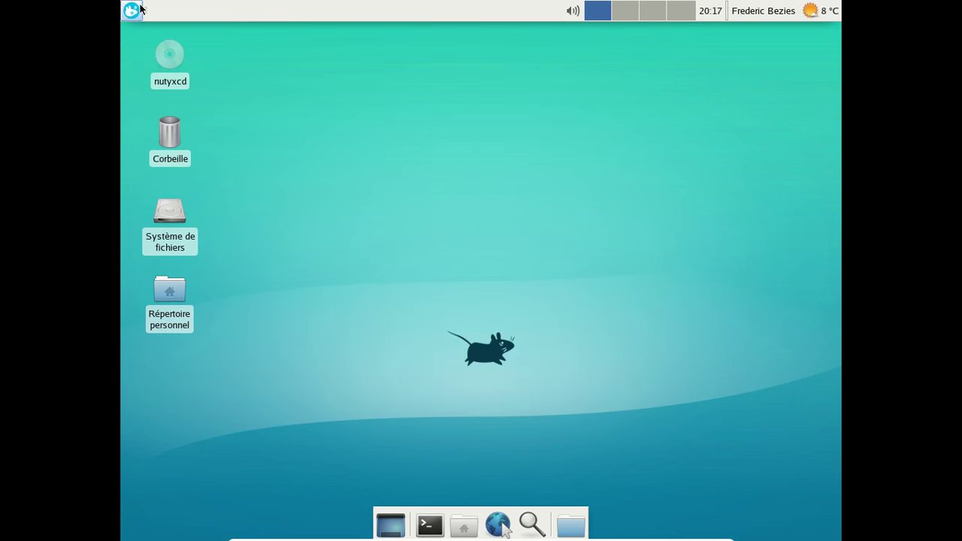
Restart NuTyX via the Whisker menu's Redémarrer option and boot the first GRUB entry.
left_click(141, 9)
left_click(377, 366)
left_click(482, 257)
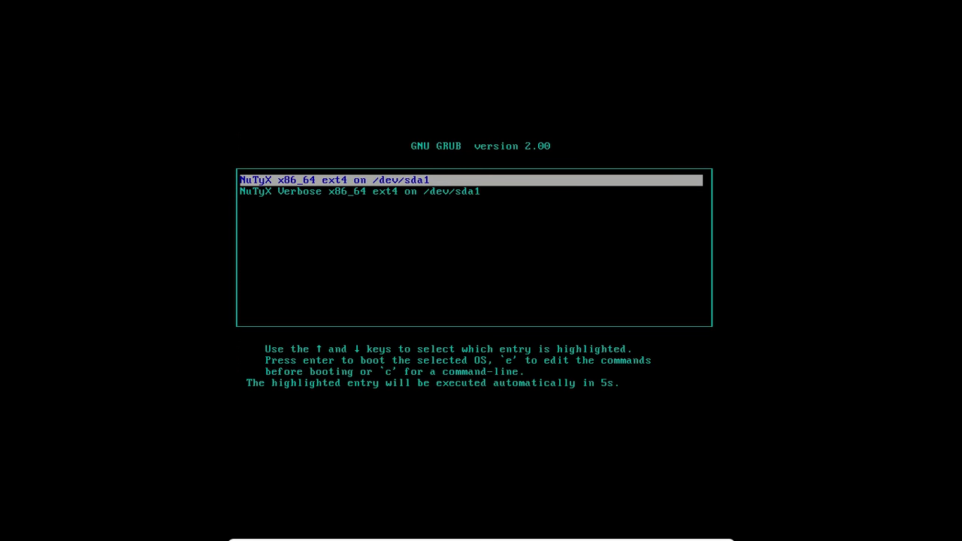
key("Return")
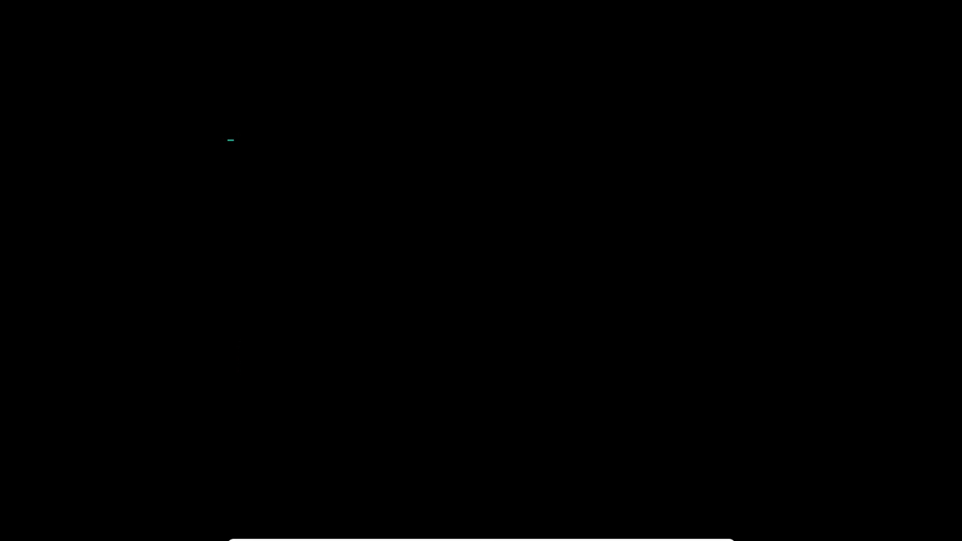